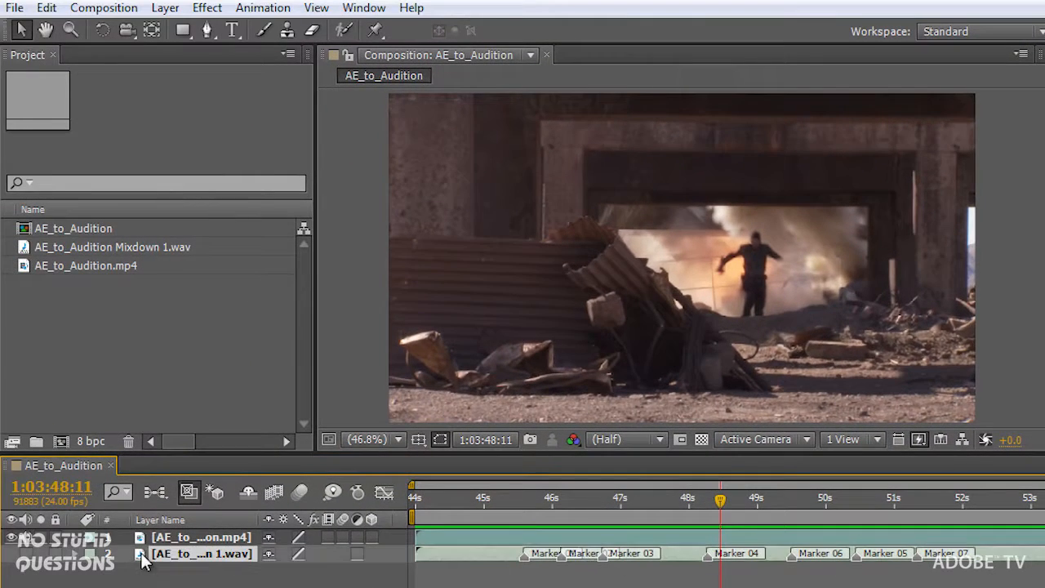
Delete the AE_to_Audition Mixdown 1.wav audio and send the AE_to_Audition.mp4 layer to Adobe Audition for editing.
{"action": "left_click", "coordinate": [143, 560]}
{"action": "key", "text": "Delete"}
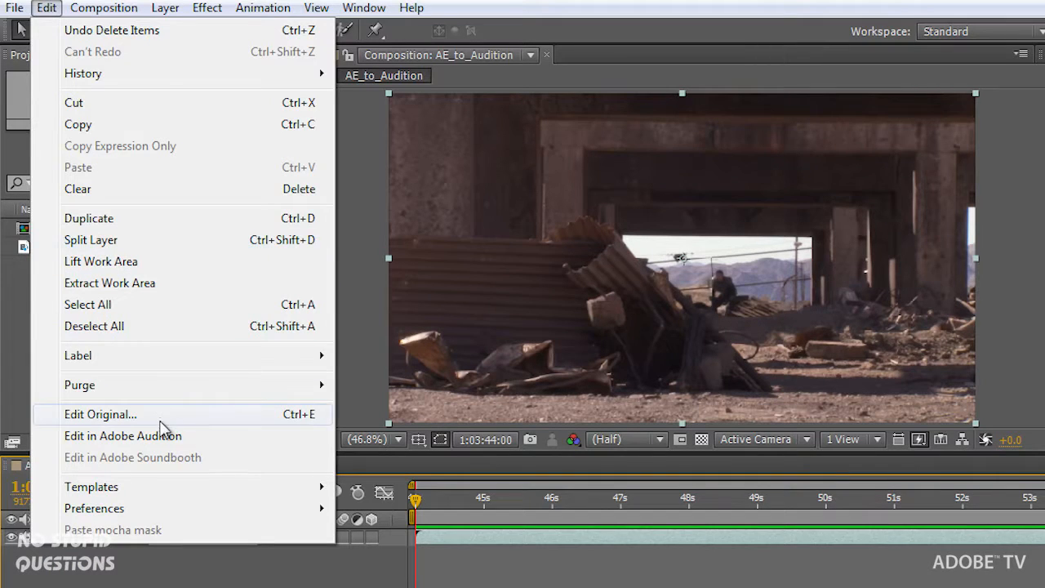
{"action": "left_click", "coordinate": [204, 436]}
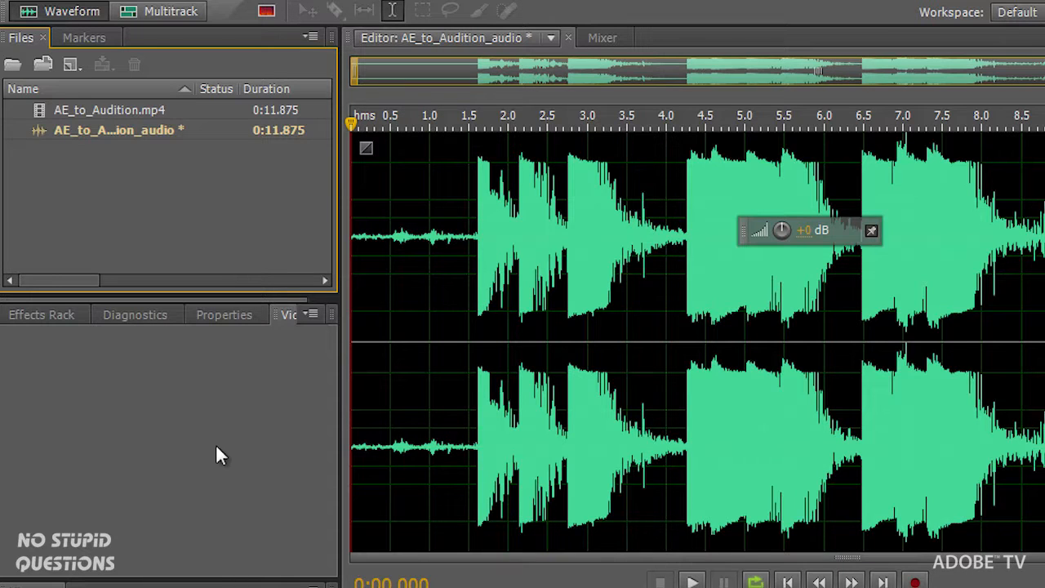
Insert AE_to_Audition.mp4 and its AE_to_Audition_audio file into a new multitrack session with a 48000 Hz sample rate.
{"action": "left_click", "coordinate": [42, 114]}
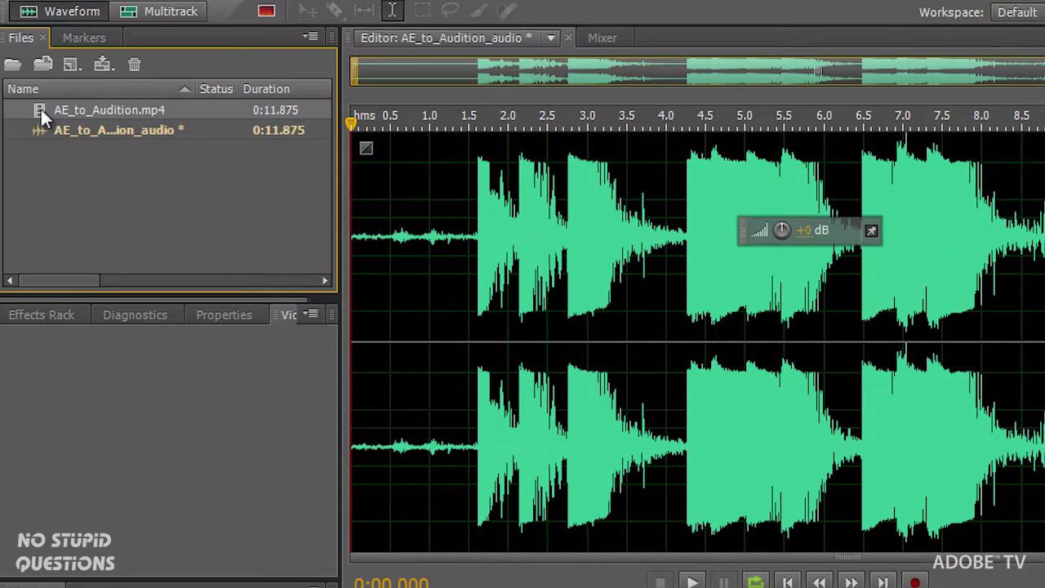
{"action": "left_click_drag", "start_coordinate": [95, 170], "coordinate": [67, 102]}
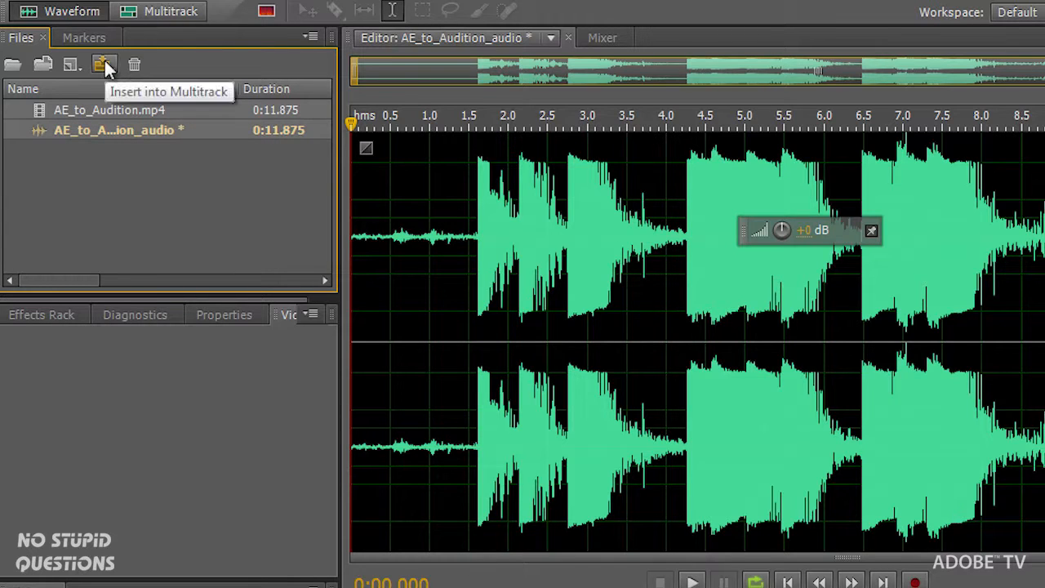
{"action": "left_click", "coordinate": [105, 61]}
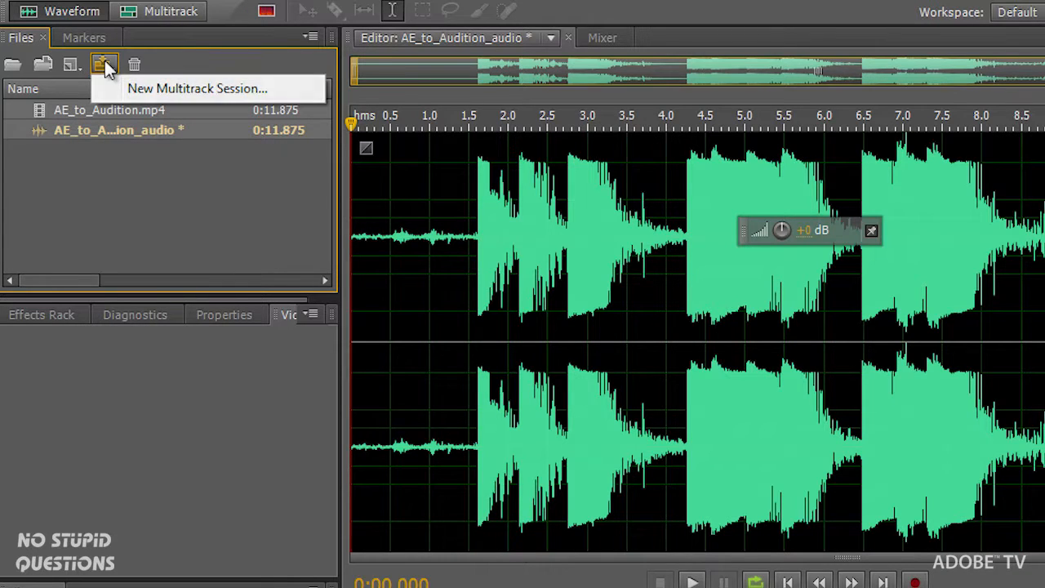
{"action": "left_click", "coordinate": [165, 90]}
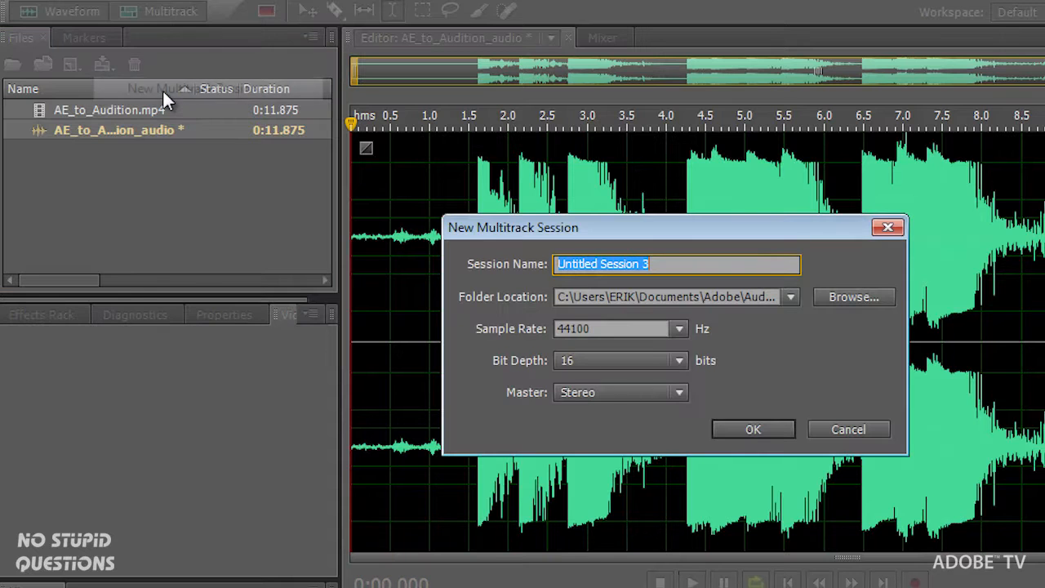
{"action": "left_click", "coordinate": [680, 329]}
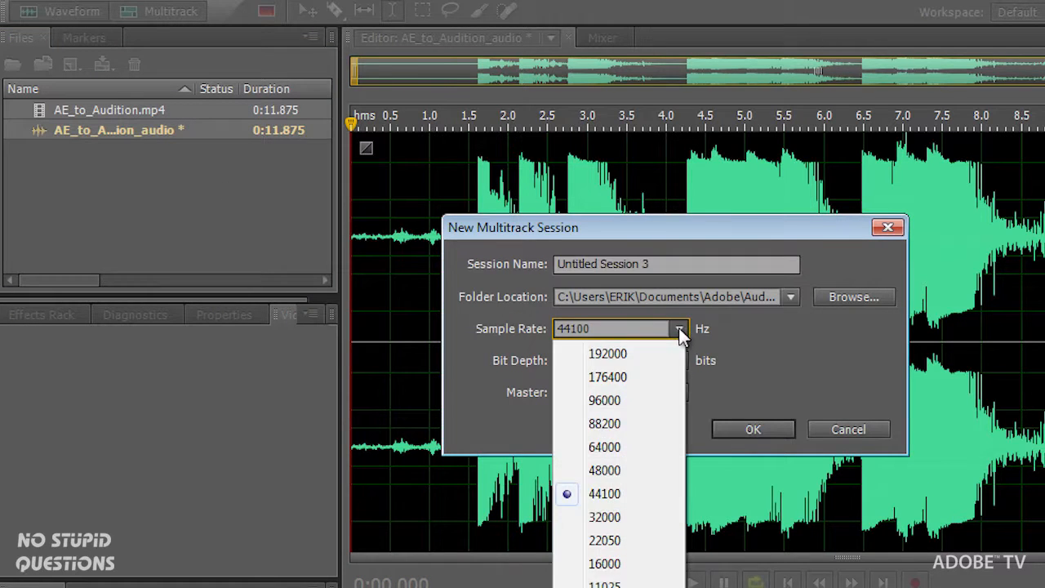
{"action": "left_click", "coordinate": [634, 469]}
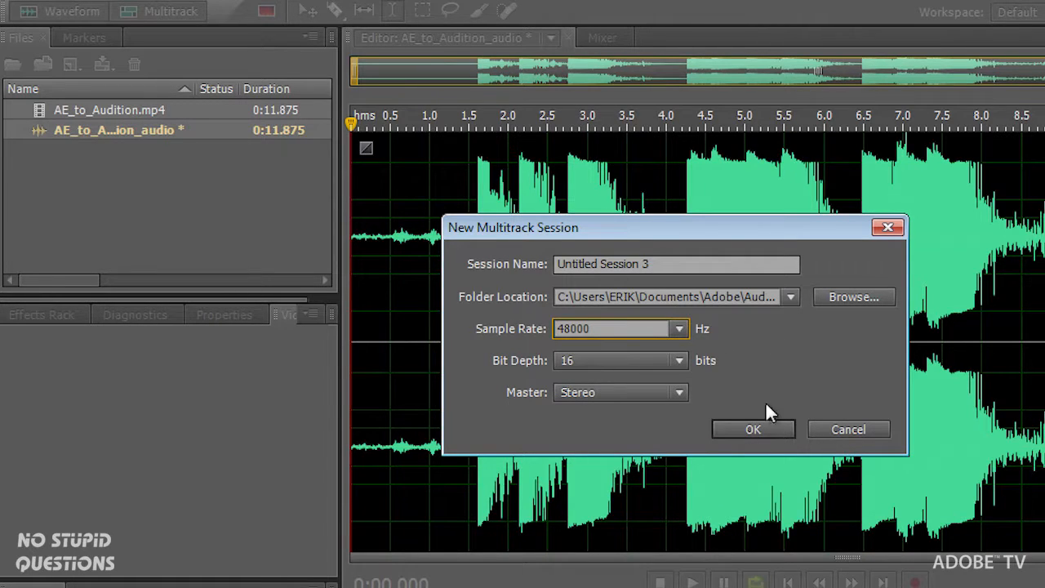
{"action": "left_click", "coordinate": [775, 429]}
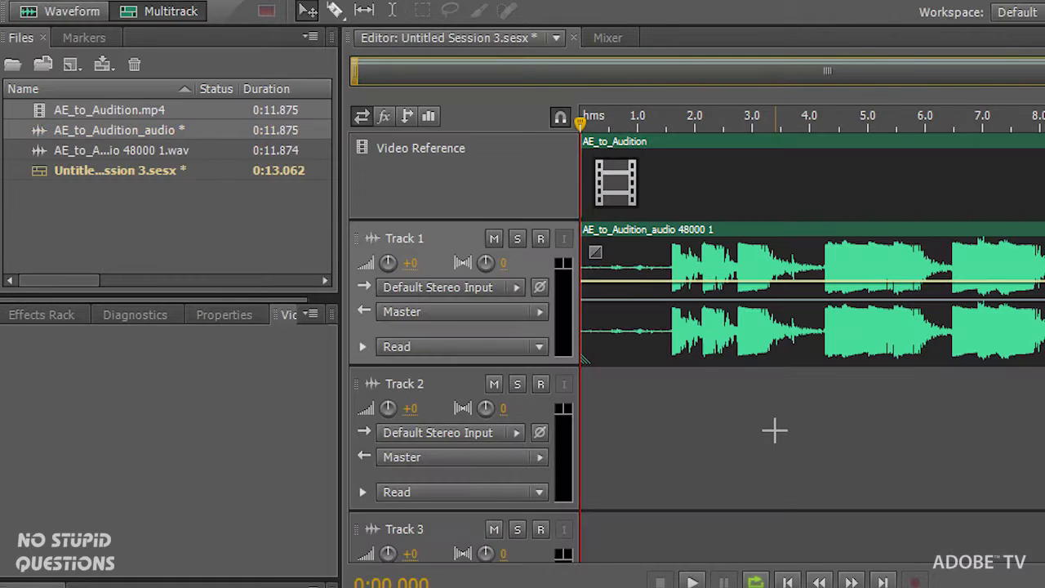
Play the multitrack session from the start to preview the reference video together with its audio.
{"action": "scroll", "coordinate": [491, 292], "scroll_direction": "down", "scroll_amount": 2}
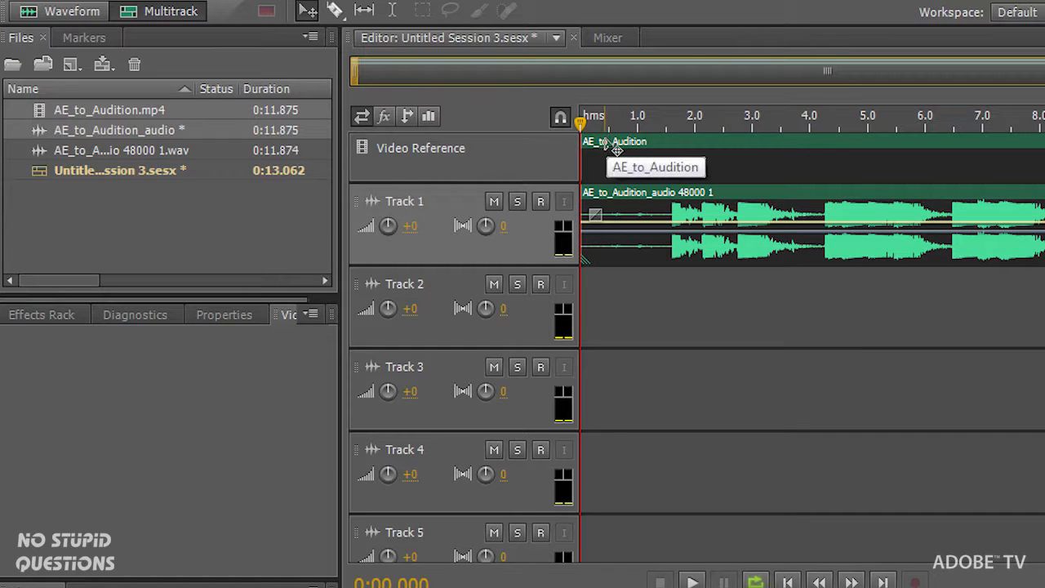
{"action": "key", "text": "space"}
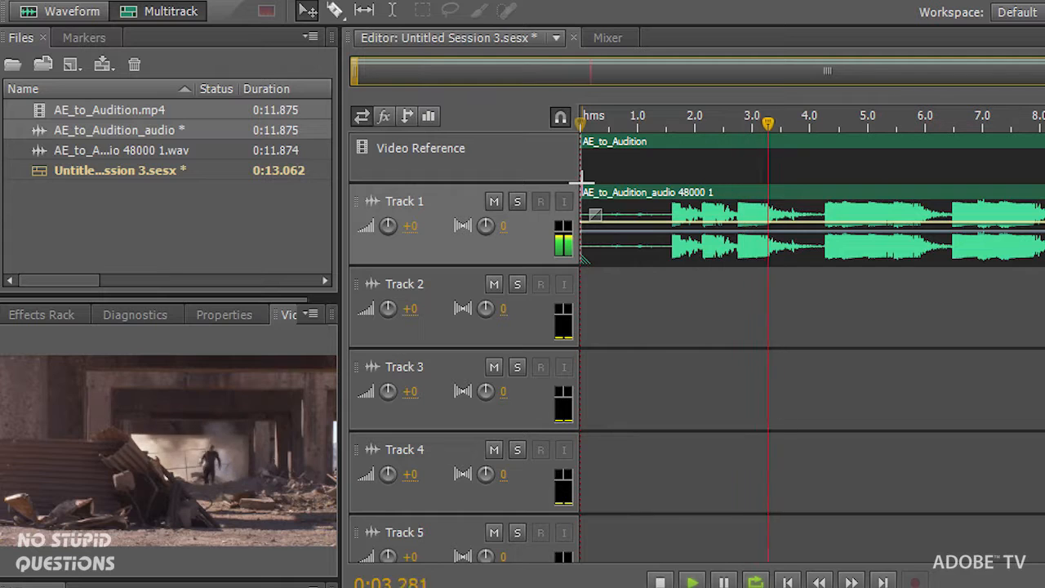
{"action": "key", "text": "space"}
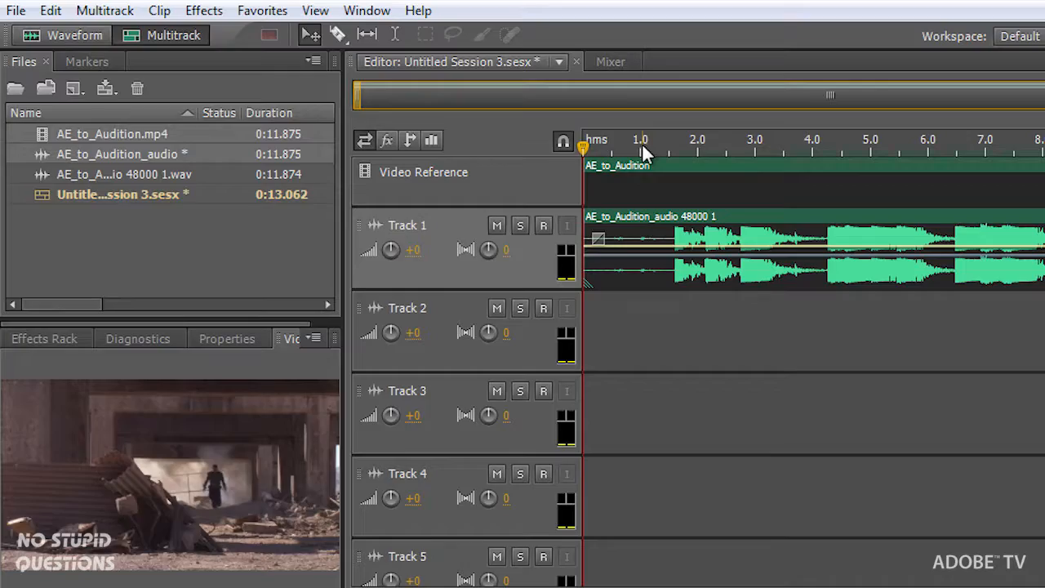
Add a marker at the first explosion, about 1.6 seconds into the session, and display the marker list.
{"action": "left_click", "coordinate": [671, 147]}
{"action": "left_click_drag", "start_coordinate": [670, 151], "coordinate": [670, 151]}
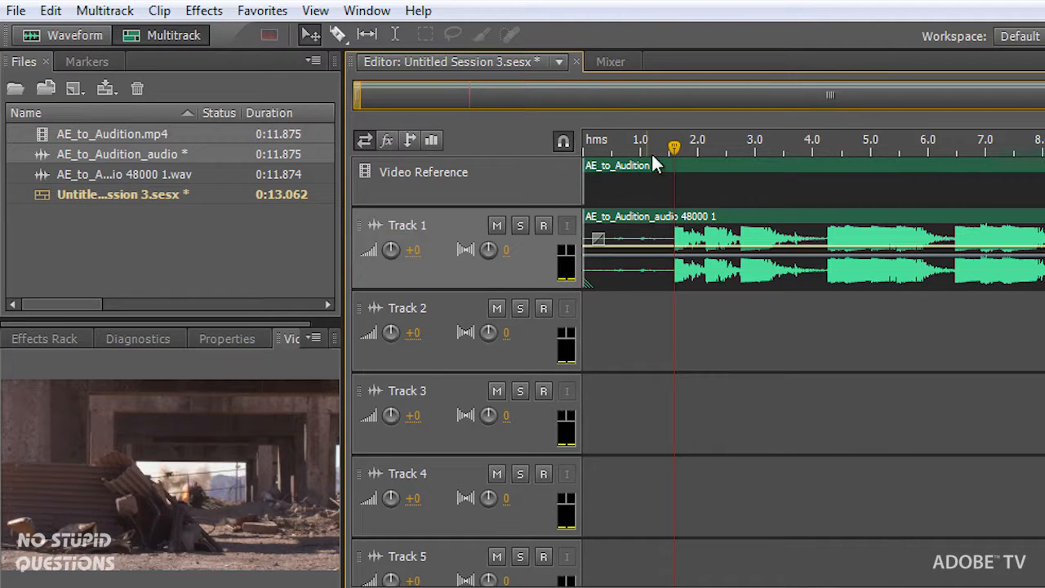
{"action": "key", "text": "m"}
{"action": "left_click", "coordinate": [97, 61]}
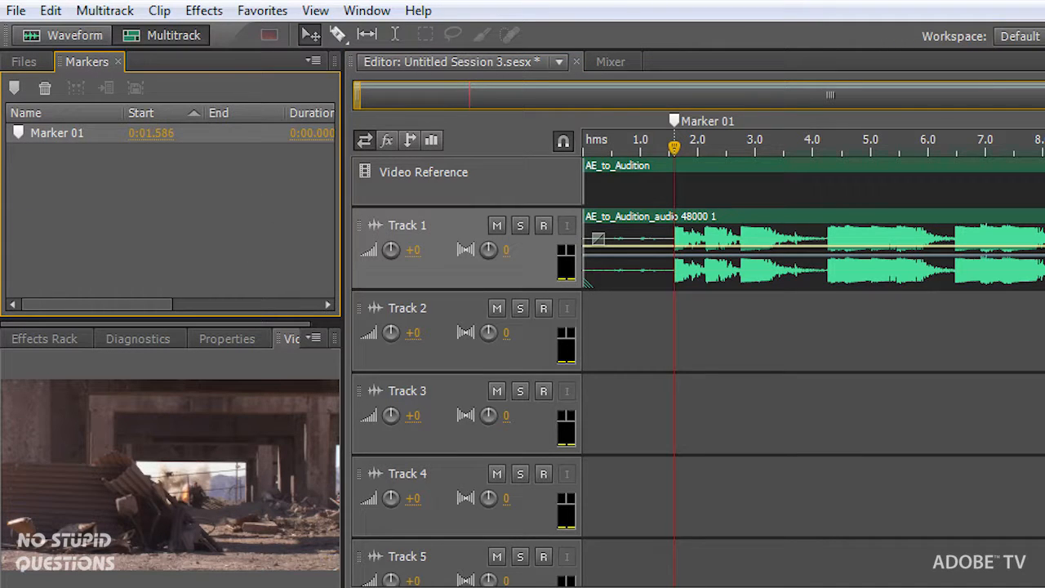
Open the recently used session AE_to_Audition Markers.sesx.
{"action": "left_click", "coordinate": [16, 14]}
{"action": "mouse_move", "coordinate": [49, 88]}
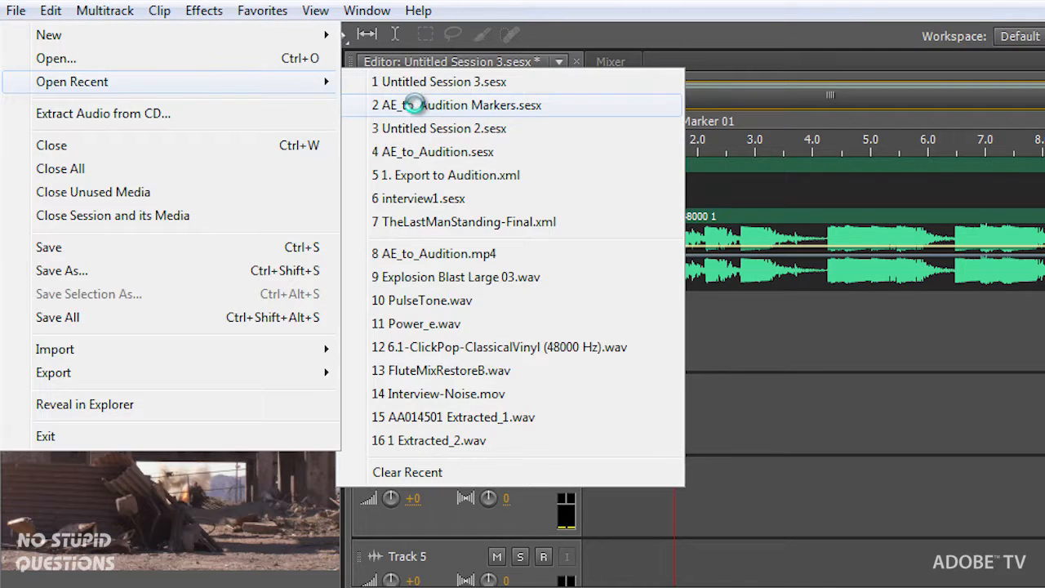
{"action": "left_click", "coordinate": [426, 108]}
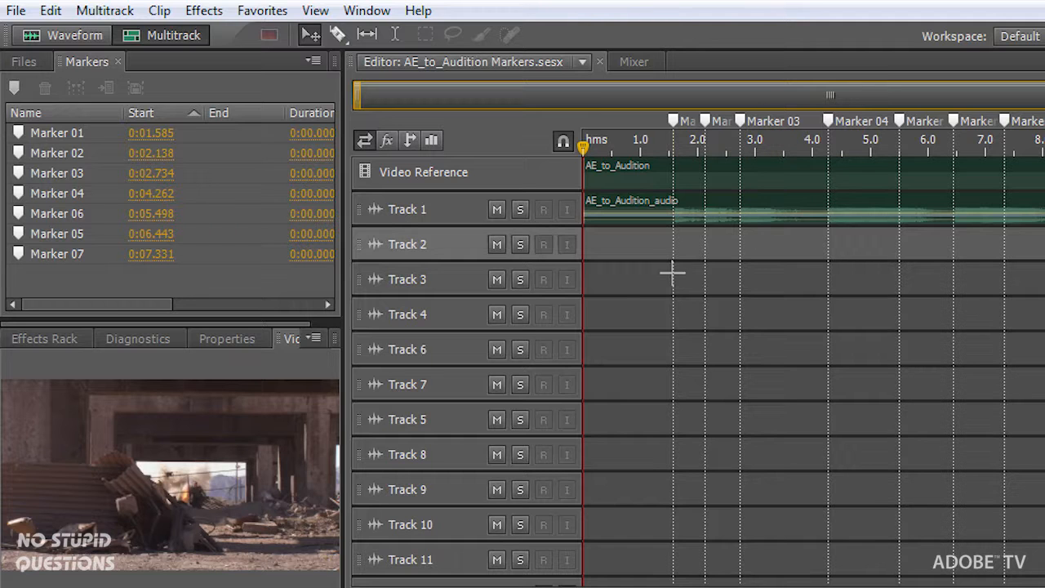
Show Resource Central and search its sound effects for "explosion blast".
{"action": "left_click", "coordinate": [367, 10]}
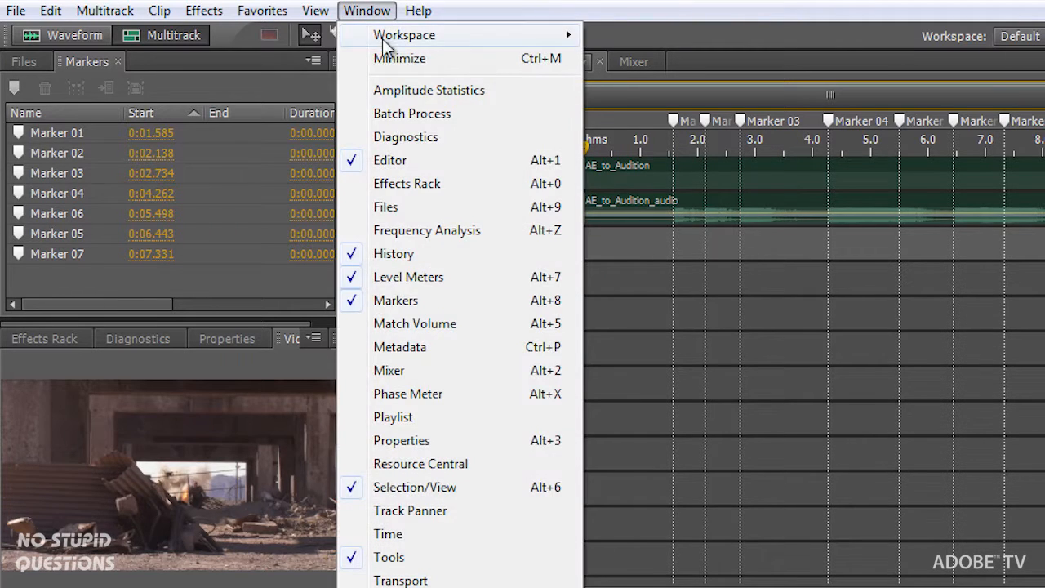
{"action": "left_click", "coordinate": [465, 465]}
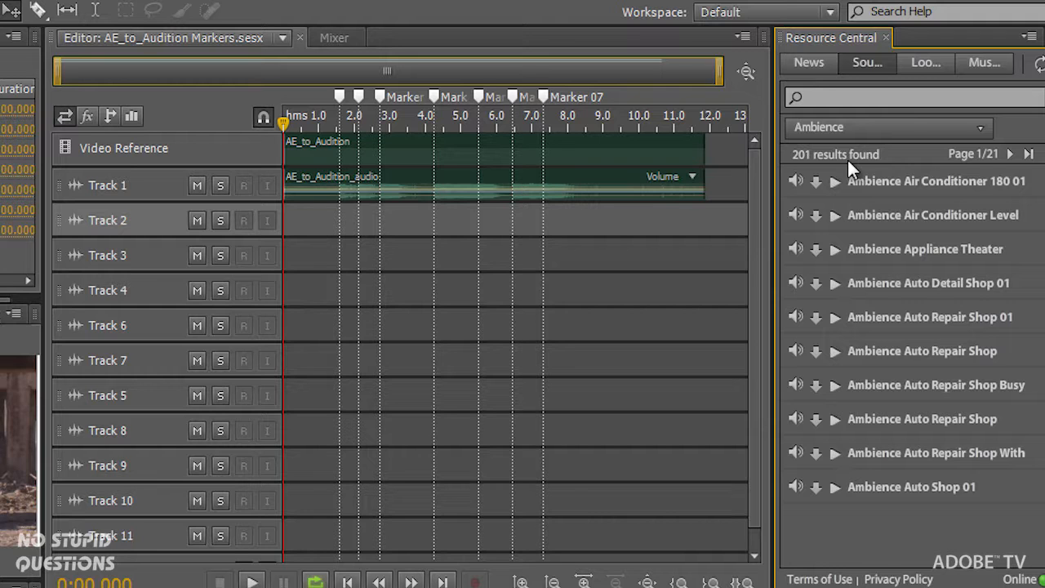
{"action": "left_click_drag", "start_coordinate": [771, 81], "coordinate": [600, 98]}
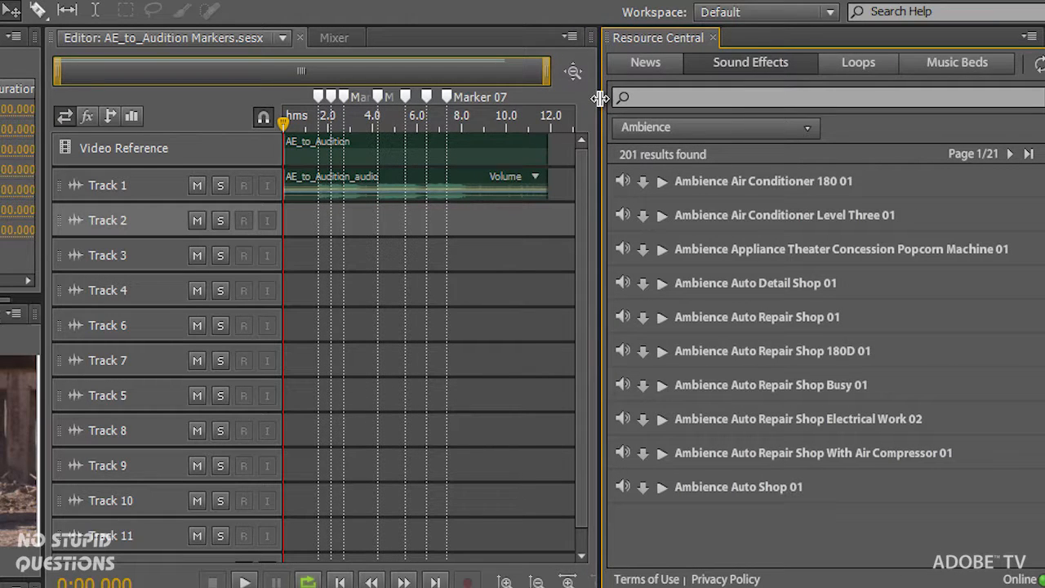
{"action": "left_click_drag", "start_coordinate": [600, 98], "coordinate": [801, 91]}
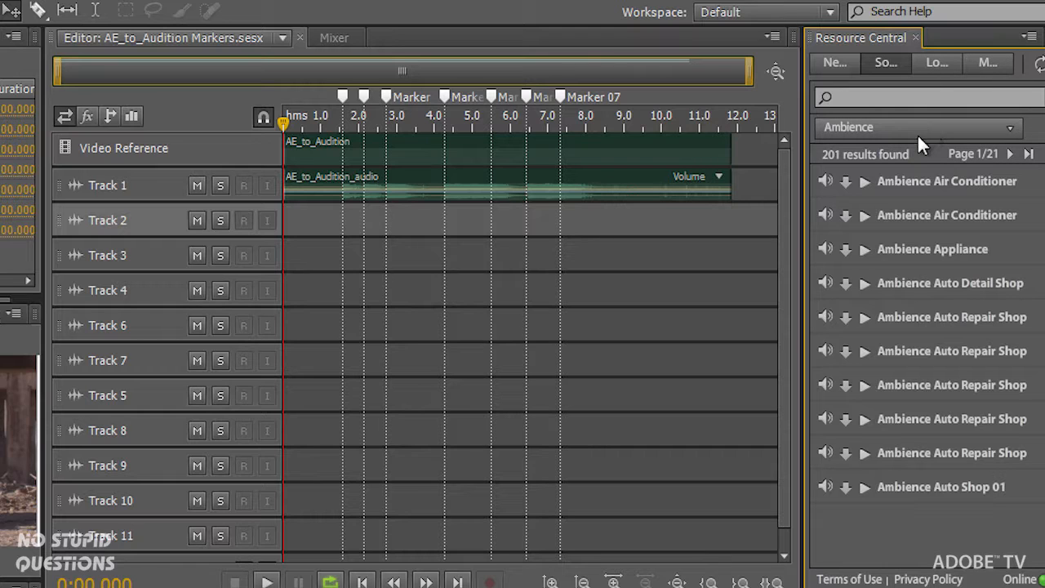
{"action": "left_click", "coordinate": [888, 98]}
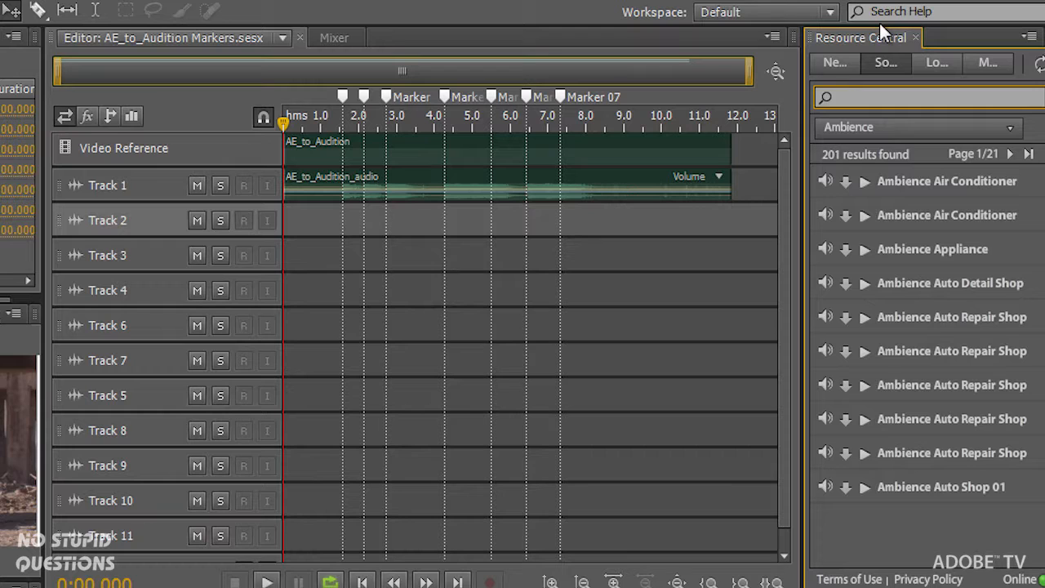
{"action": "type", "text": "explosion blast"}
{"action": "key", "text": "Return"}
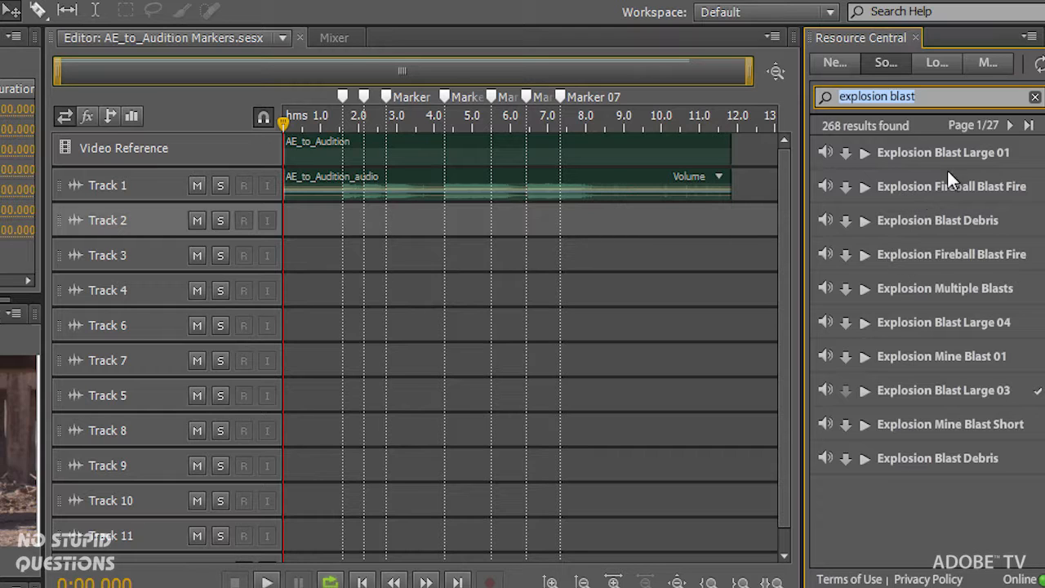
Preview and download Explosion Blast Large 01, and place it on Track 2 at Marker 01.
{"action": "left_click", "coordinate": [864, 151]}
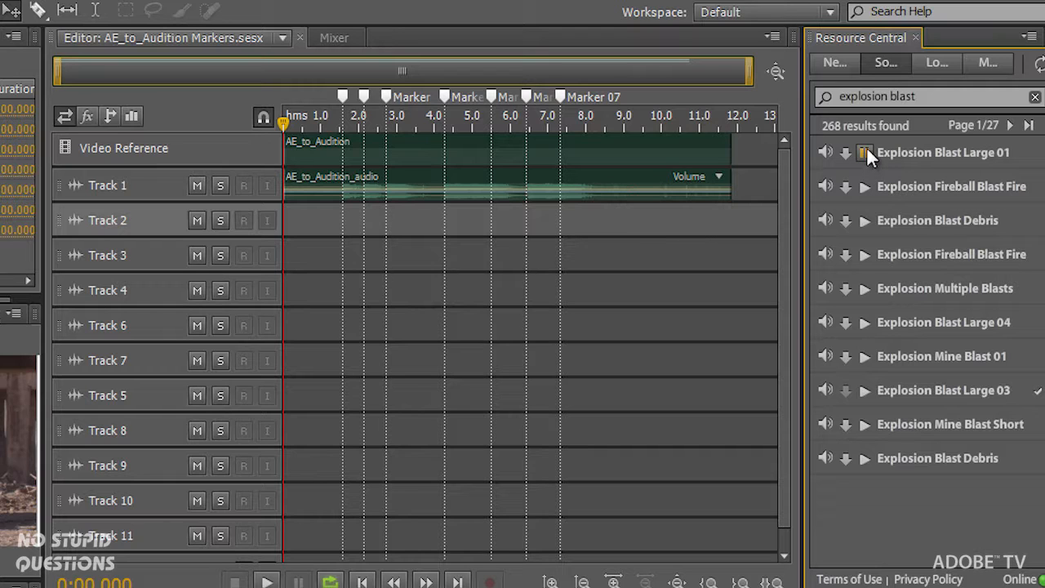
{"action": "left_click", "coordinate": [844, 154]}
{"action": "left_click_drag", "start_coordinate": [945, 155], "coordinate": [344, 226]}
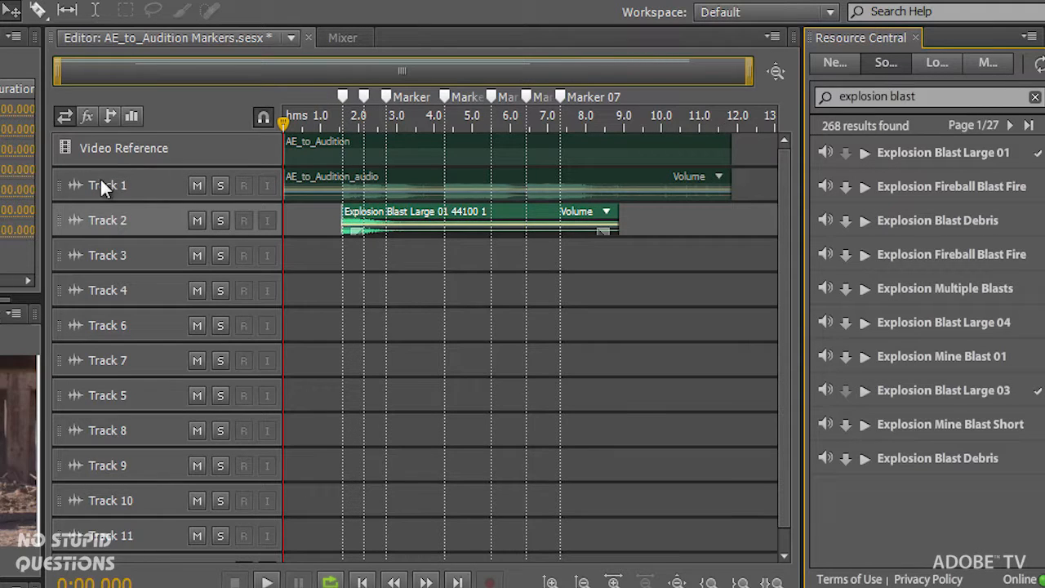
Mute Track 1 and play the session from the start to hear the new explosion on its own.
{"action": "left_click", "coordinate": [196, 185]}
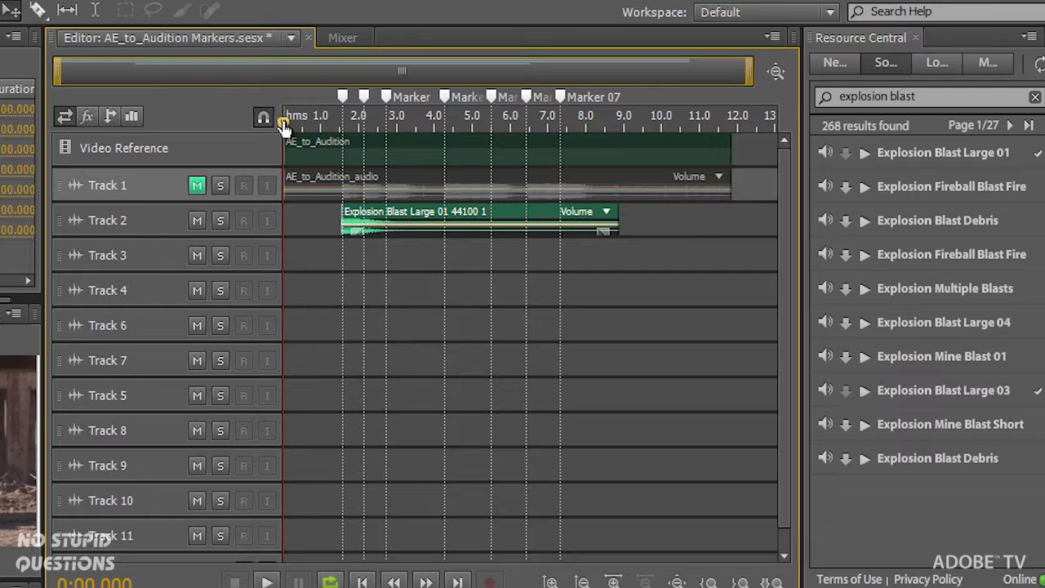
{"action": "key", "text": "space"}
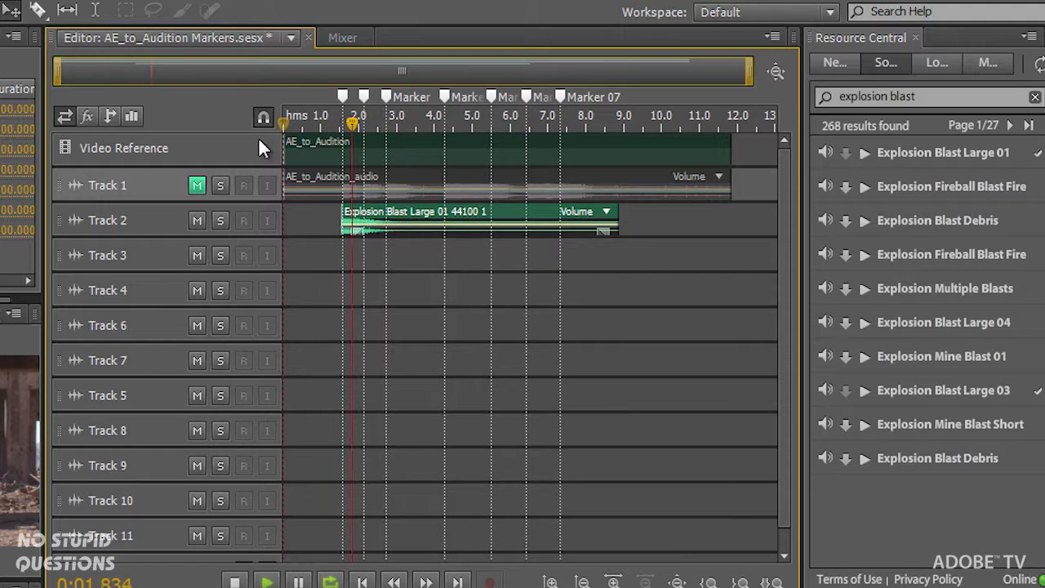
{"action": "key", "text": "space"}
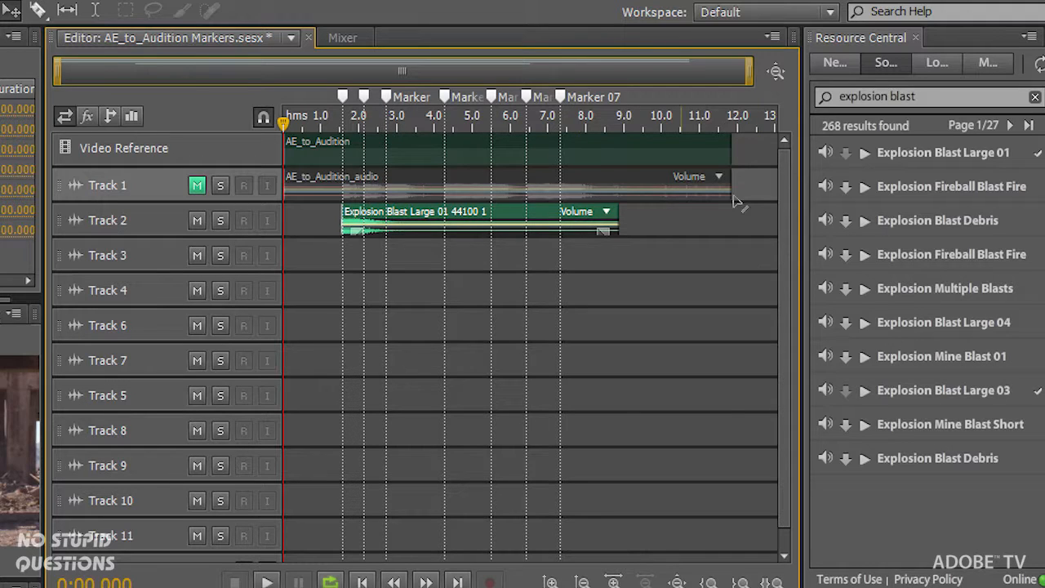
Place a second Explosion Blast Large 01 on Track 6 near Marker 04, and download Explosion Fireball Blast Fire 01 onto Track 3 at Marker 03.
{"action": "left_click_drag", "start_coordinate": [906, 155], "coordinate": [449, 326]}
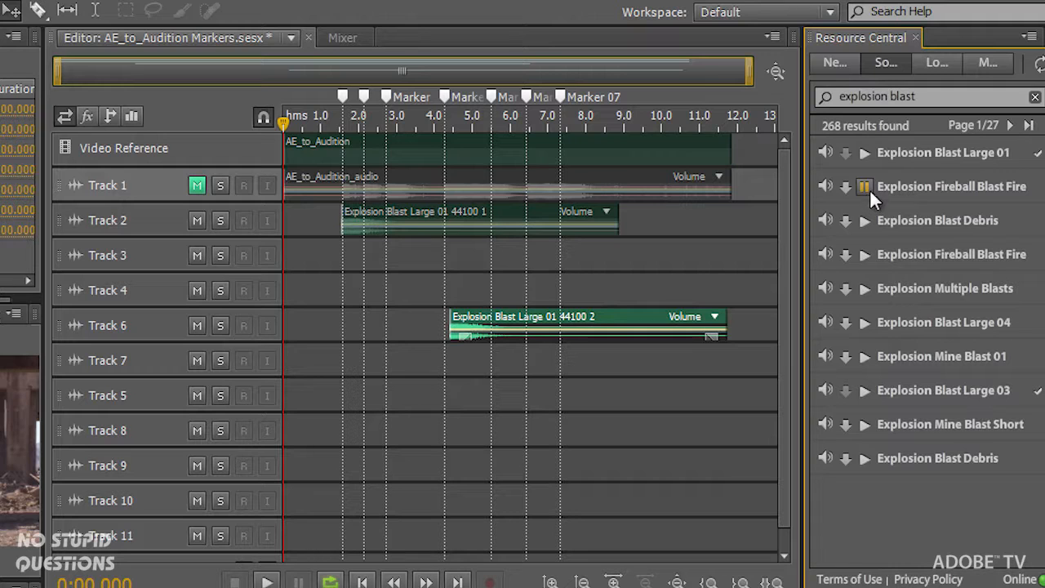
{"action": "left_click", "coordinate": [845, 186]}
{"action": "left_click_drag", "start_coordinate": [911, 196], "coordinate": [385, 253]}
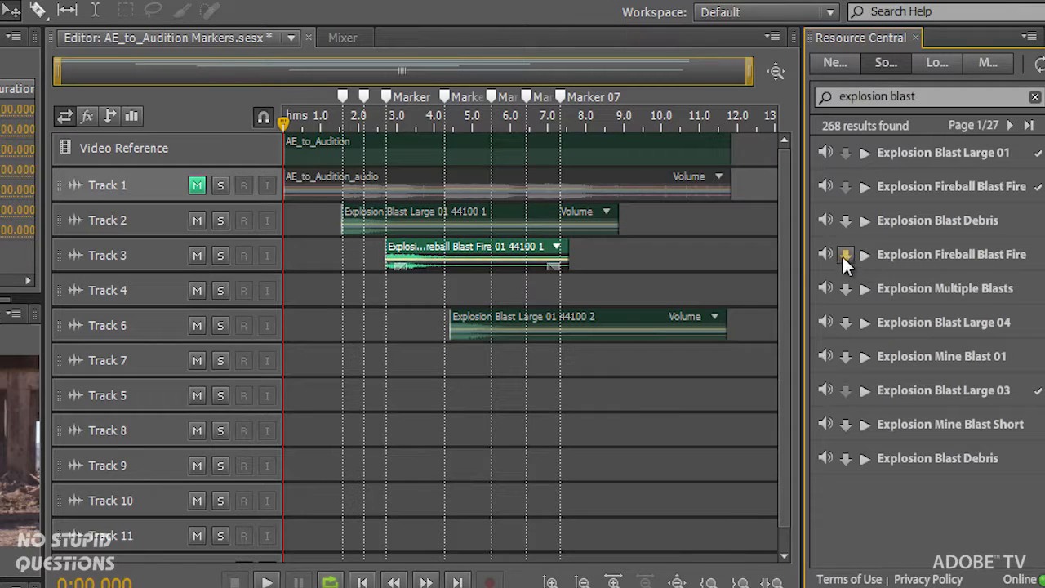
Download Explosion Fireball Blast Fire 02 and Explosion Blast Large 04, placing them on Track 7 near Marker 07 and Track 4 at Marker 04.
{"action": "left_click", "coordinate": [843, 256]}
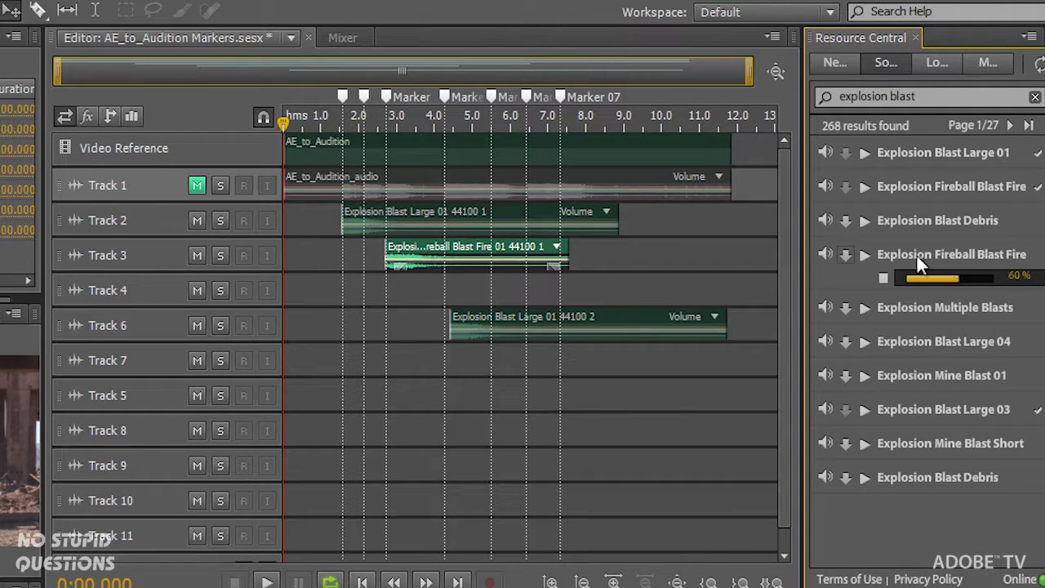
{"action": "left_click_drag", "start_coordinate": [908, 259], "coordinate": [563, 364]}
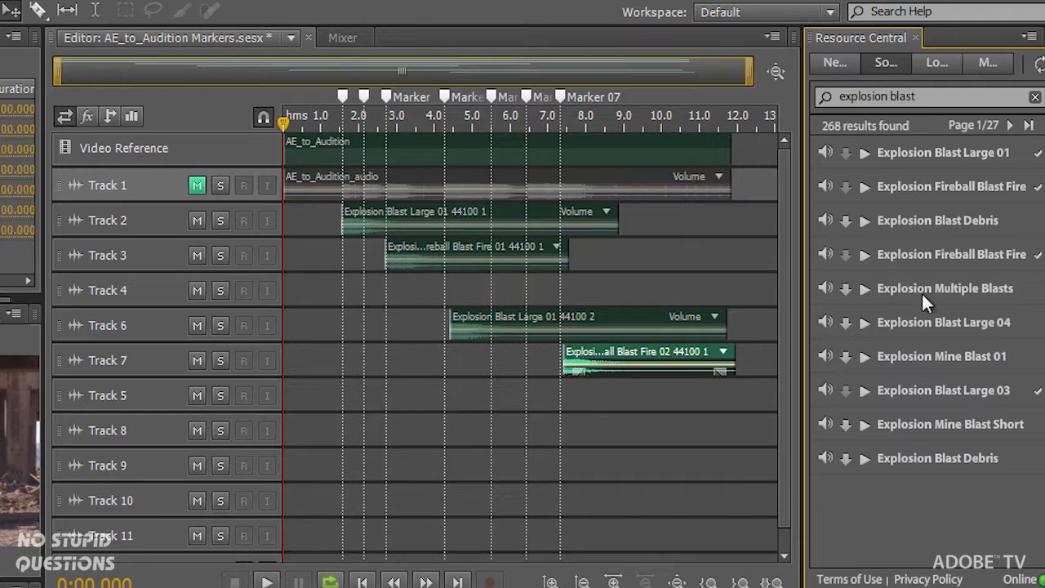
{"action": "left_click", "coordinate": [845, 323]}
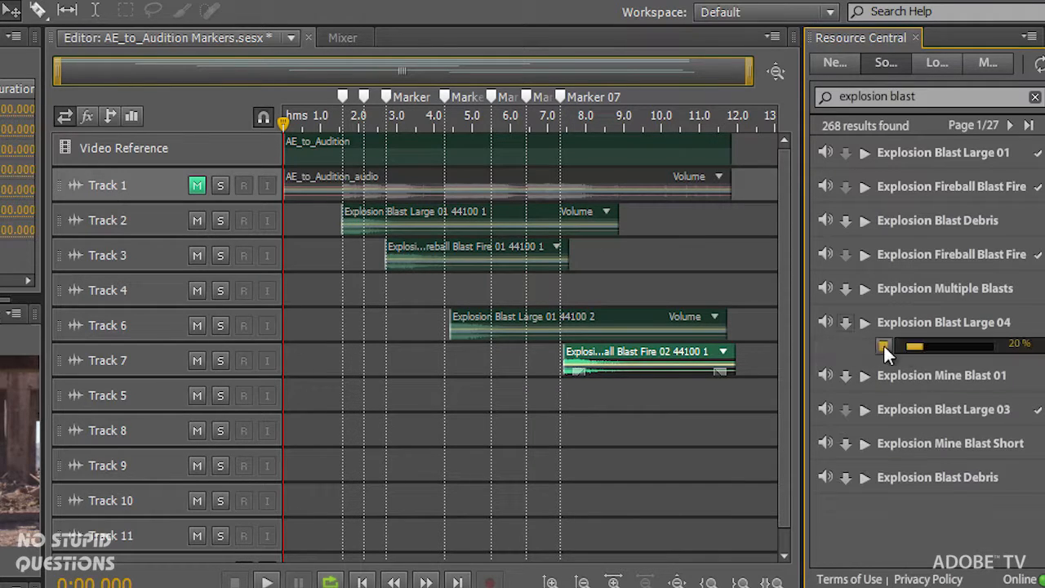
{"action": "left_click_drag", "start_coordinate": [922, 318], "coordinate": [445, 298]}
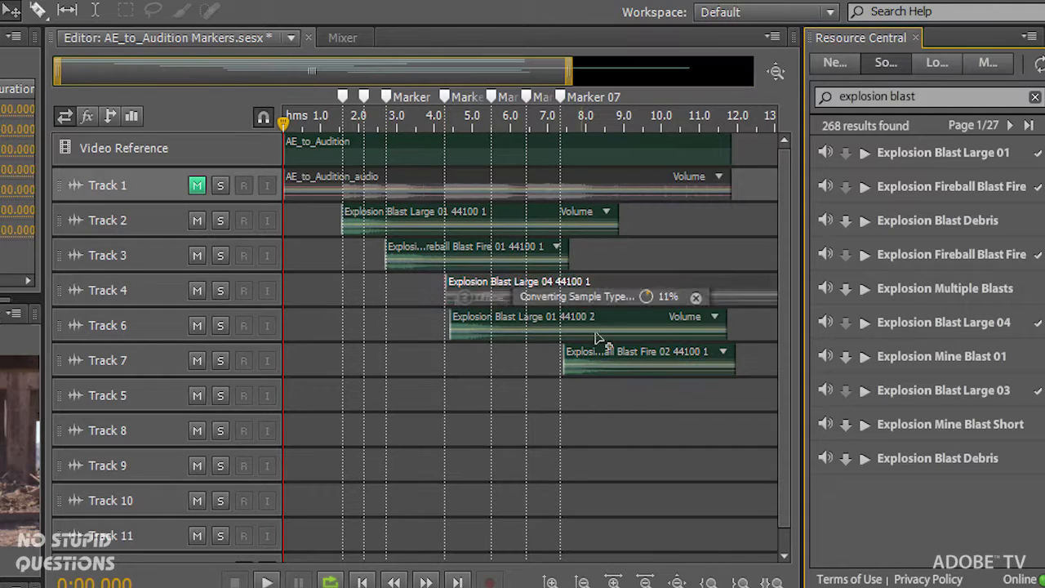
Place Explosion Blast Large 04 on Track 5 near Marker 05 and Explosion Blast Large 03 on Track 9 at Marker 07.
{"action": "left_click_drag", "start_coordinate": [959, 325], "coordinate": [529, 412]}
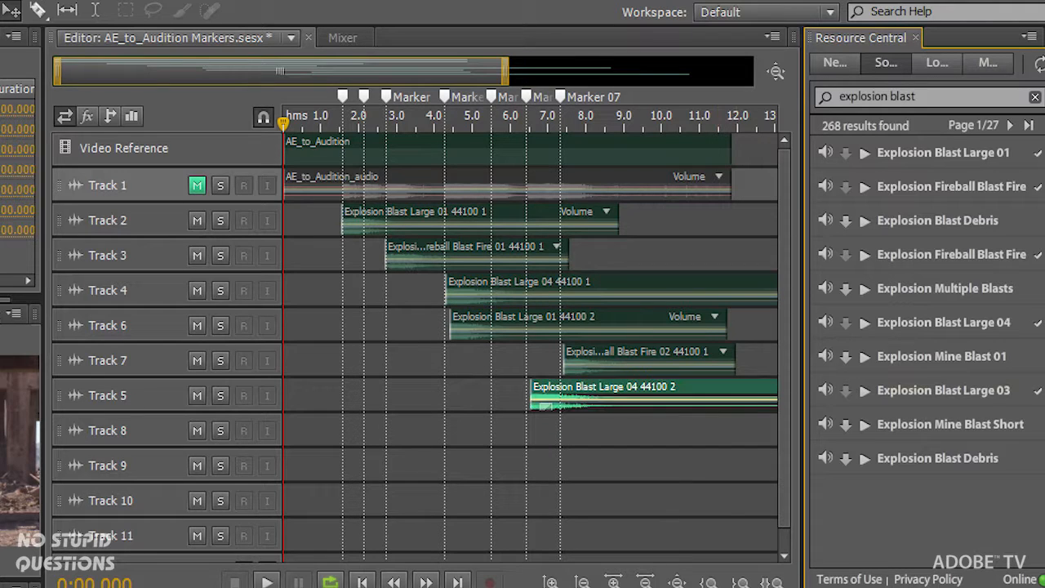
{"action": "left_click_drag", "start_coordinate": [910, 395], "coordinate": [561, 463]}
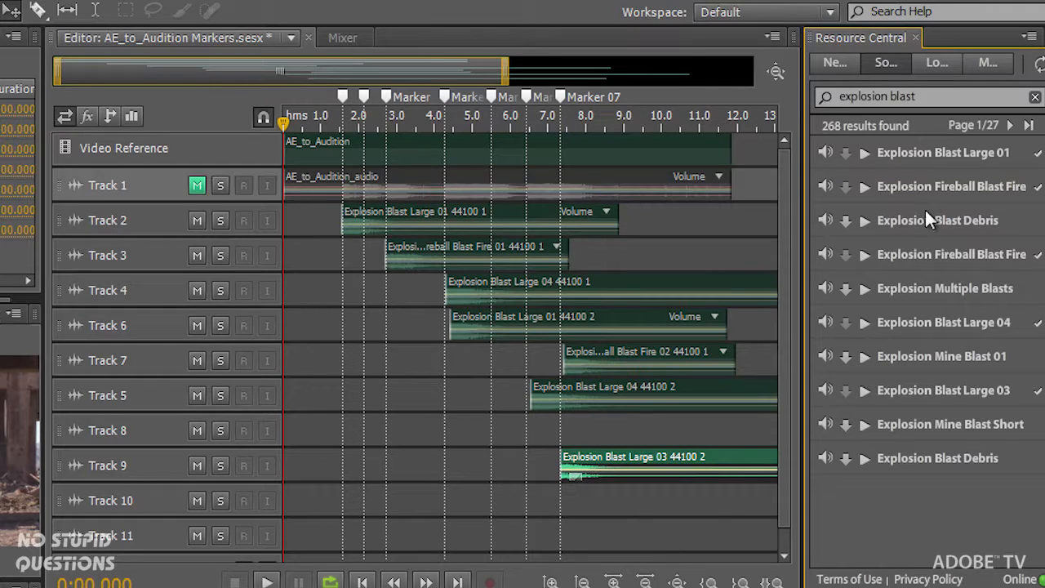
Place Explosion Fireball Blast Fire 01 on Track 8 near Marker 02 and play the session from the start.
{"action": "left_click_drag", "start_coordinate": [916, 191], "coordinate": [414, 438]}
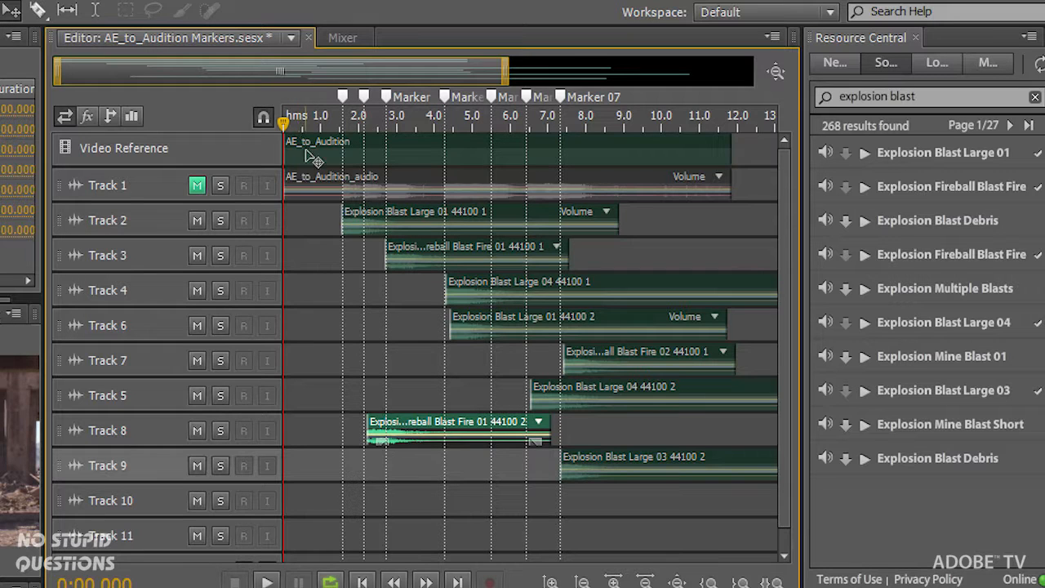
{"action": "key", "text": "space"}
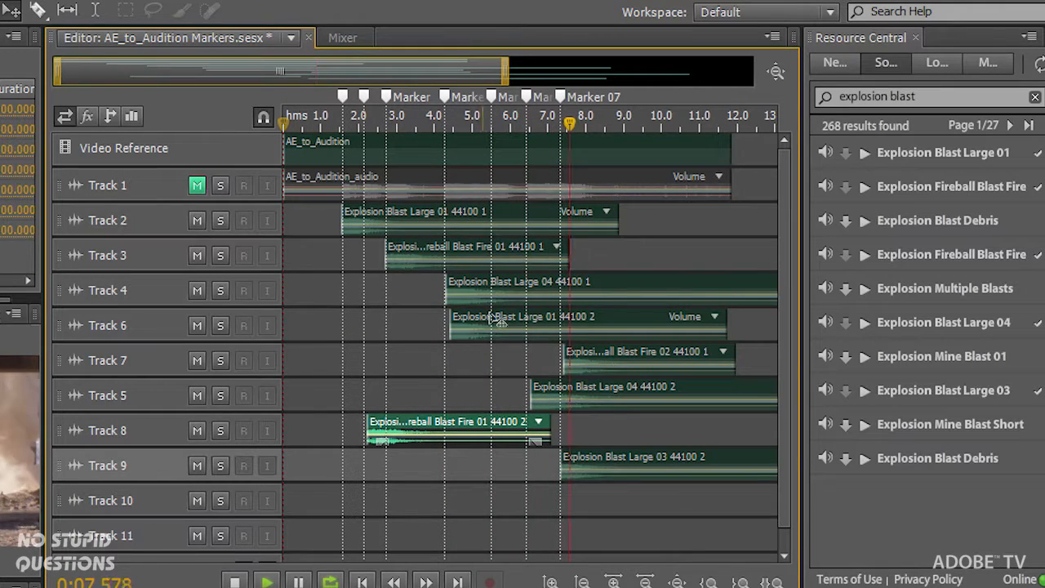
{"action": "key", "text": "space"}
Move the Explosion Blast Large 01 clip on Track 6 to Marker 06 and play the session from the start.
{"action": "left_click_drag", "start_coordinate": [510, 321], "coordinate": [522, 325]}
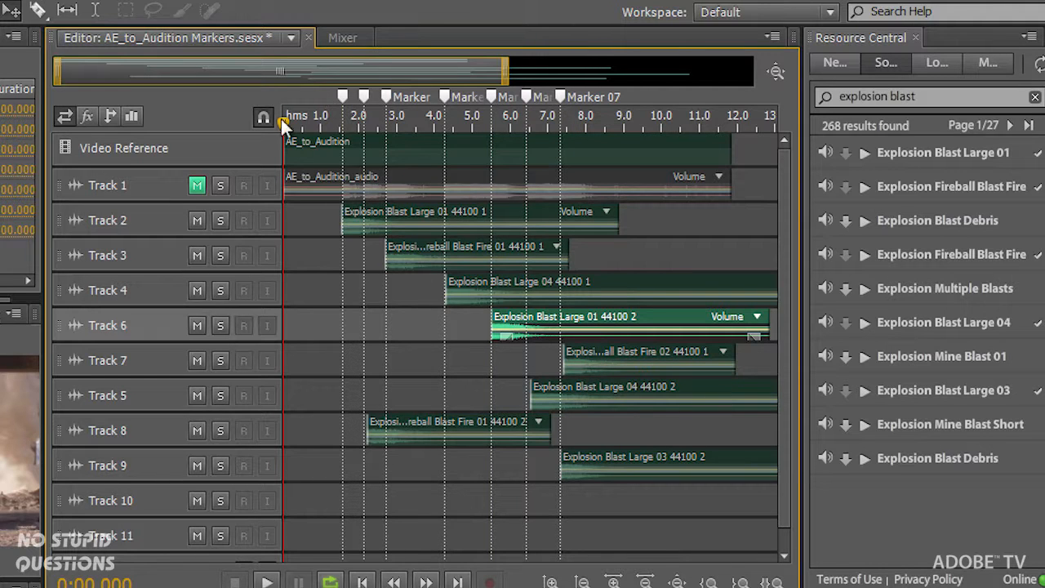
{"action": "key", "text": "space"}
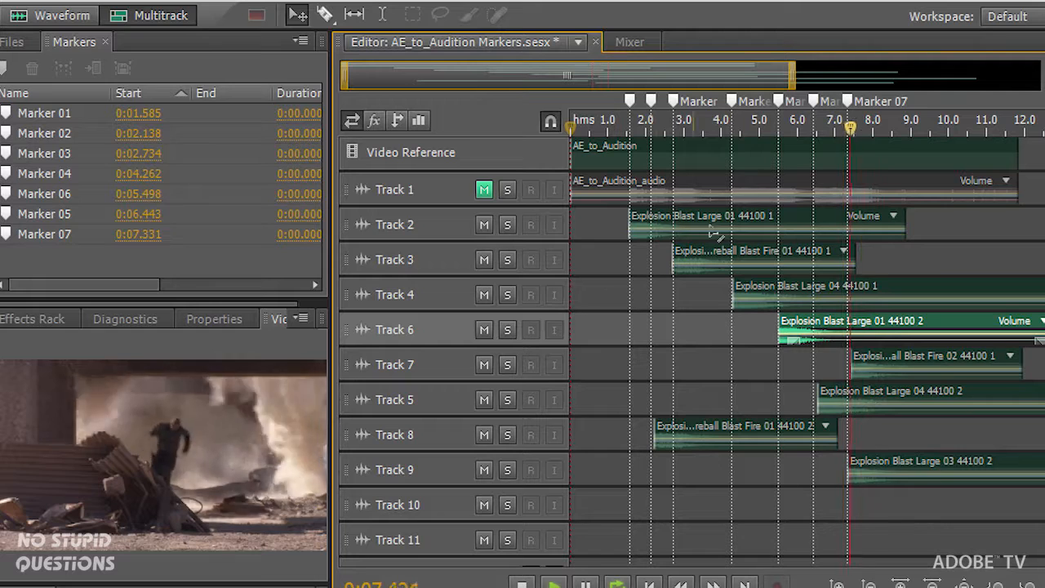
{"action": "key", "text": "space"}
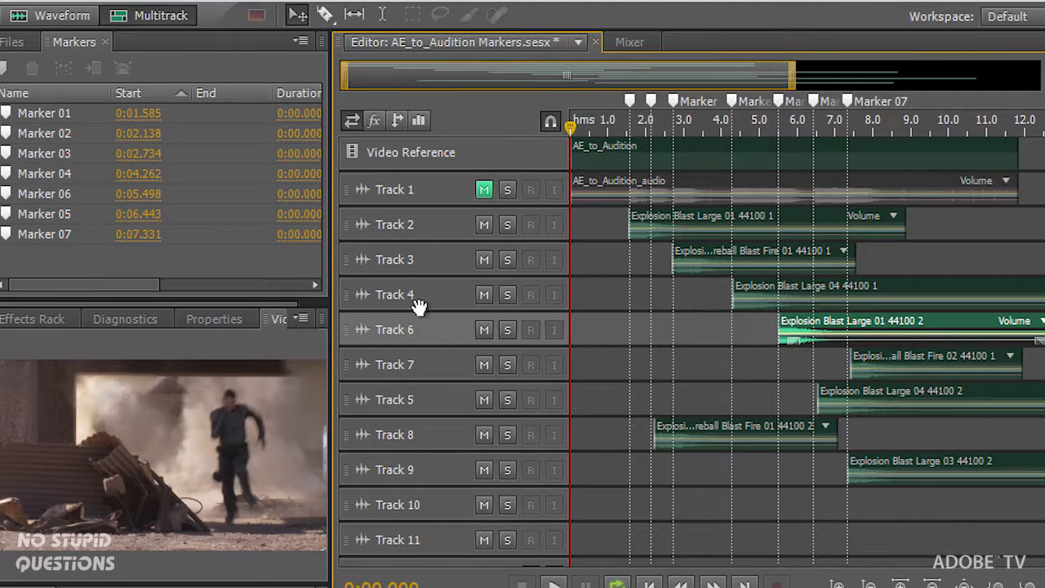
Check the first explosion's position in the video and set Track 2's stereo balance to L29.9.
{"action": "left_click", "coordinate": [626, 122]}
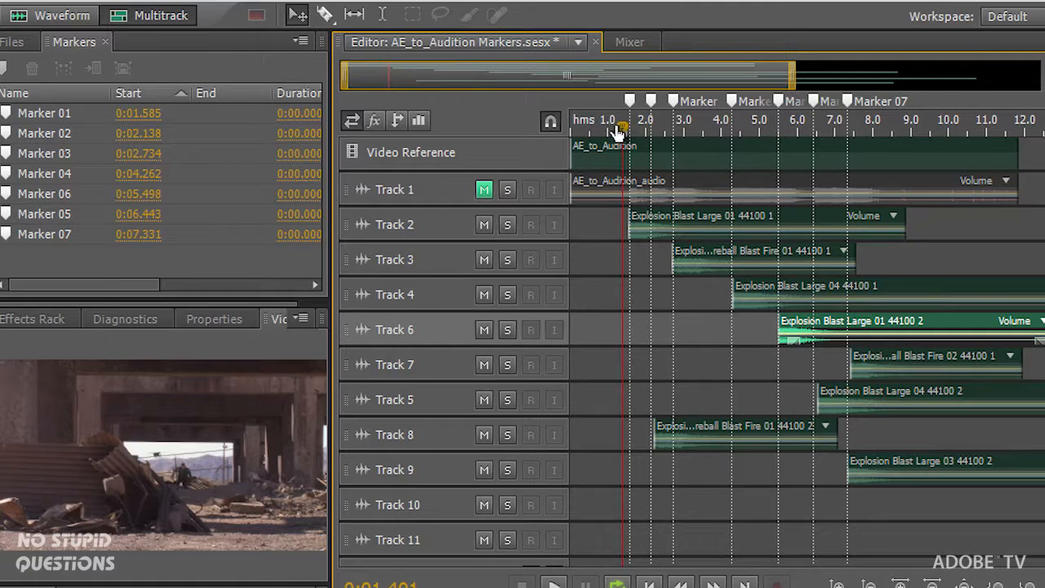
{"action": "left_click", "coordinate": [610, 129]}
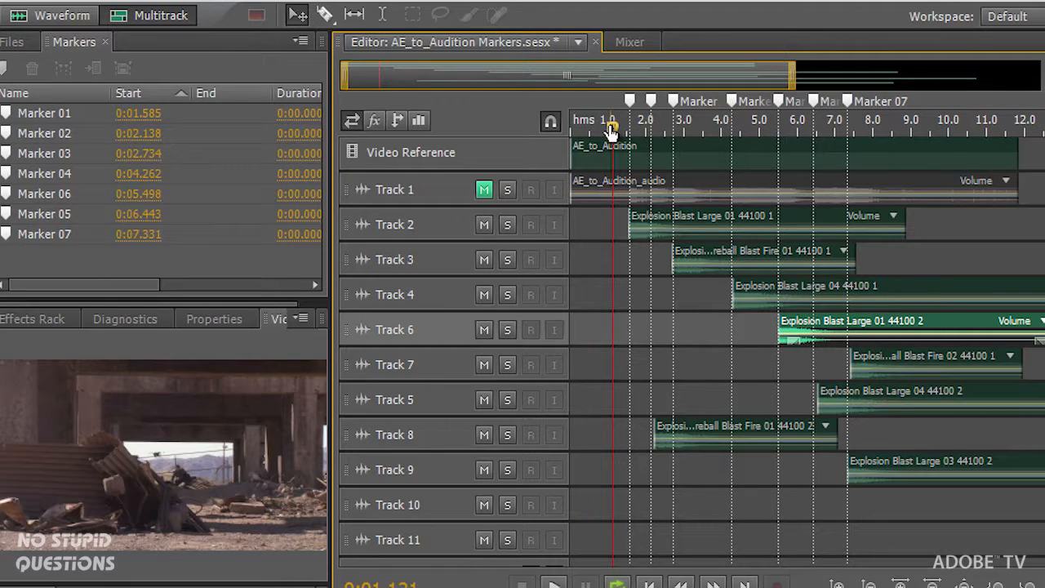
{"action": "scroll", "coordinate": [514, 216], "scroll_direction": "up", "scroll_amount": 2}
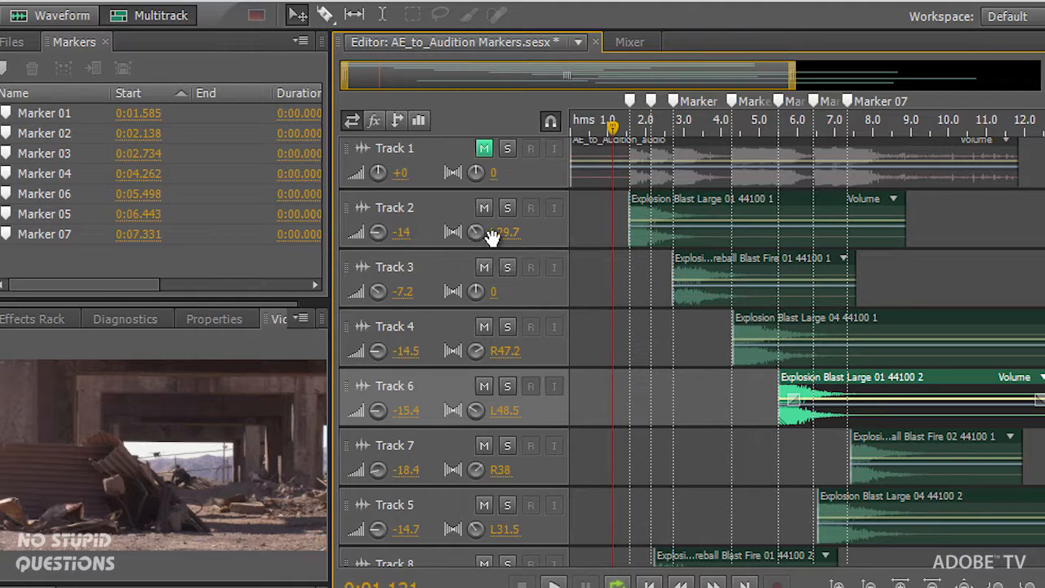
{"action": "left_click_drag", "start_coordinate": [646, 131], "coordinate": [635, 133]}
{"action": "left_click_drag", "start_coordinate": [496, 234], "coordinate": [468, 233]}
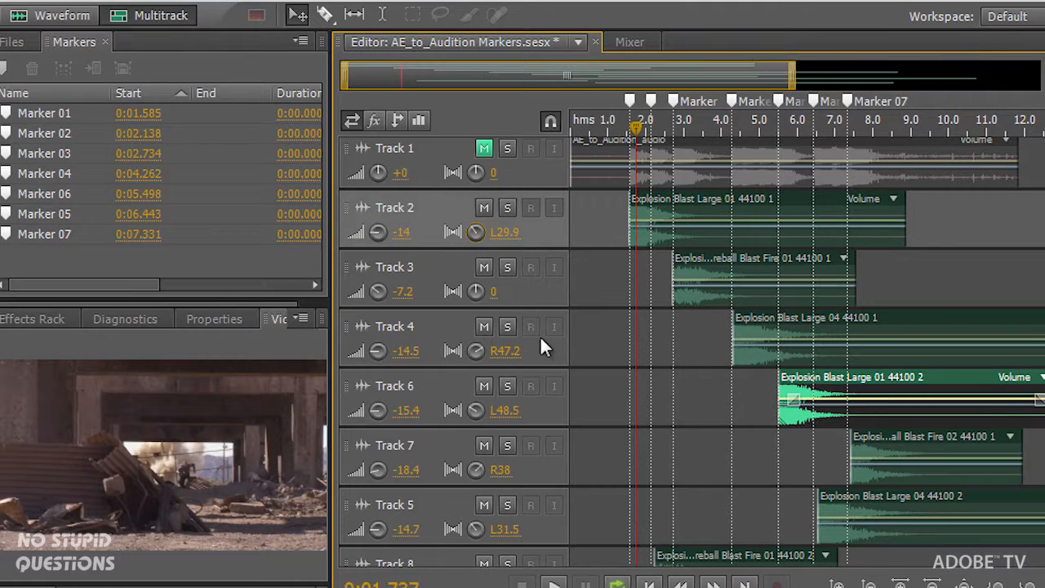
{"action": "scroll", "coordinate": [468, 239], "scroll_direction": "down", "scroll_amount": 4}
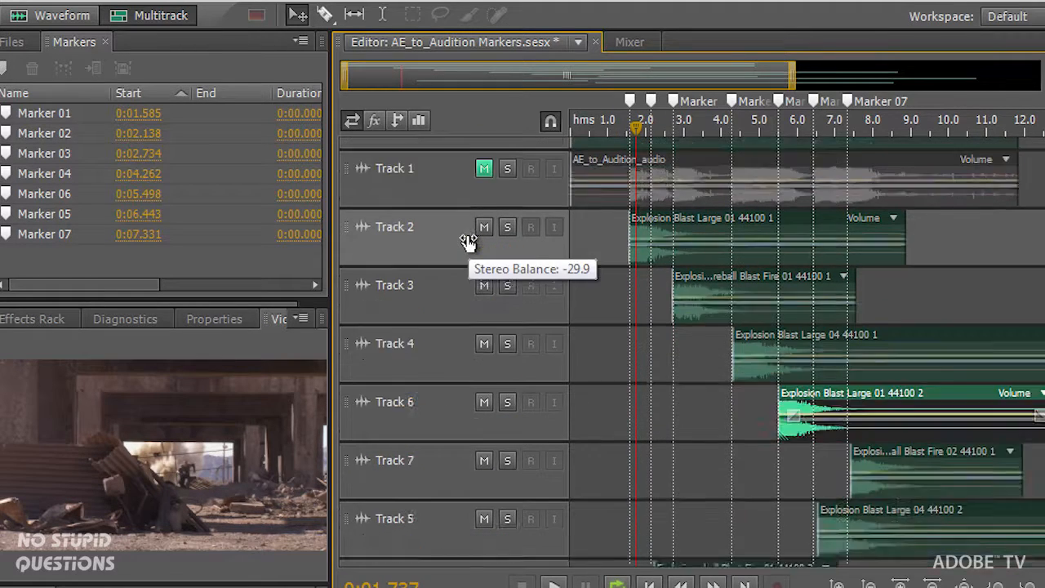
{"action": "scroll", "coordinate": [468, 240], "scroll_direction": "down", "scroll_amount": 1}
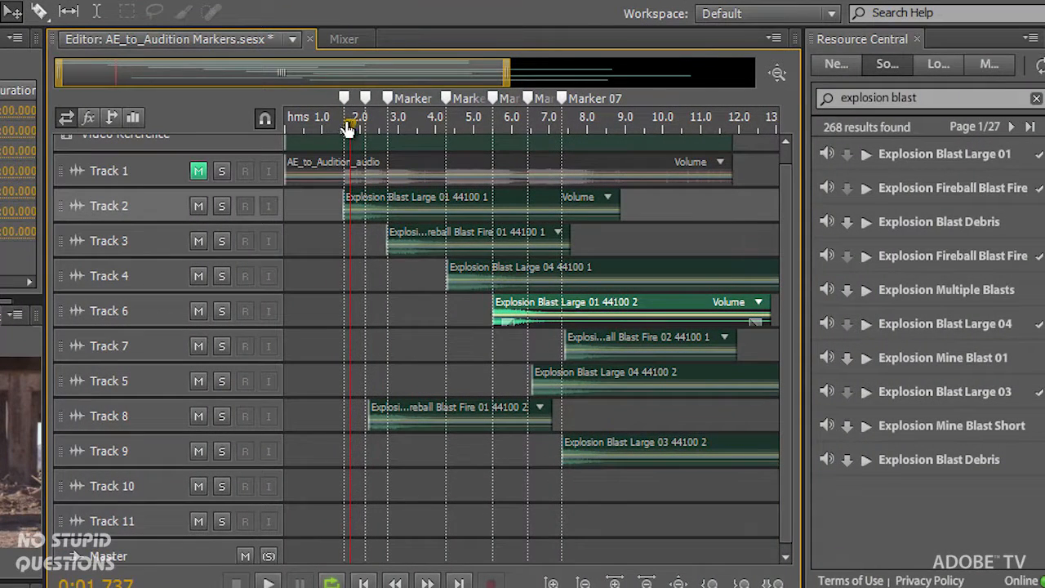
Return the playhead to the session's start and browse the loops library to the last page of the Classical&Orchestral category.
{"action": "left_click_drag", "start_coordinate": [347, 128], "coordinate": [287, 127]}
{"action": "left_click", "coordinate": [942, 63]}
{"action": "left_click", "coordinate": [1029, 155]}
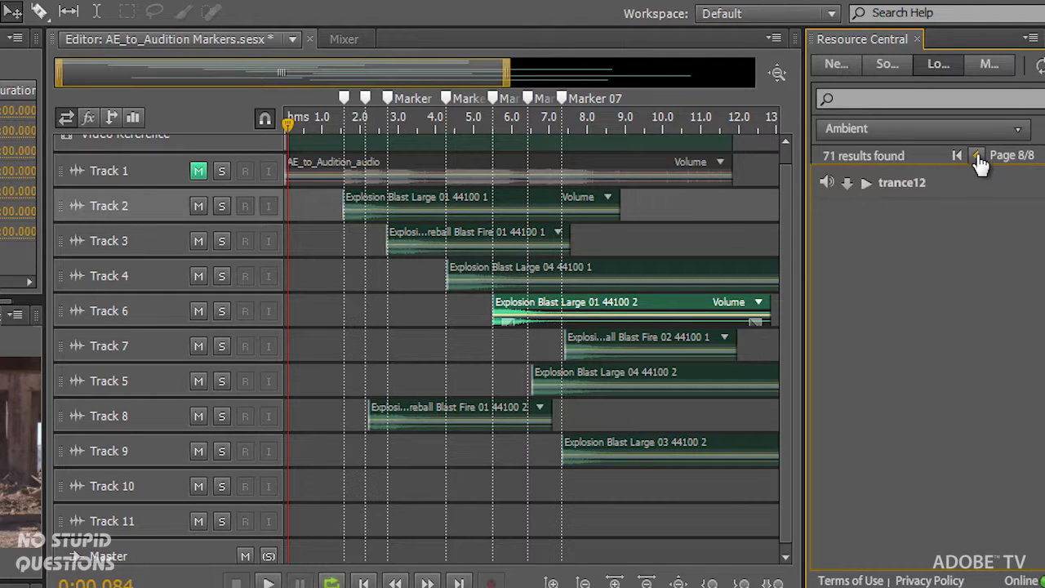
{"action": "left_click", "coordinate": [926, 129]}
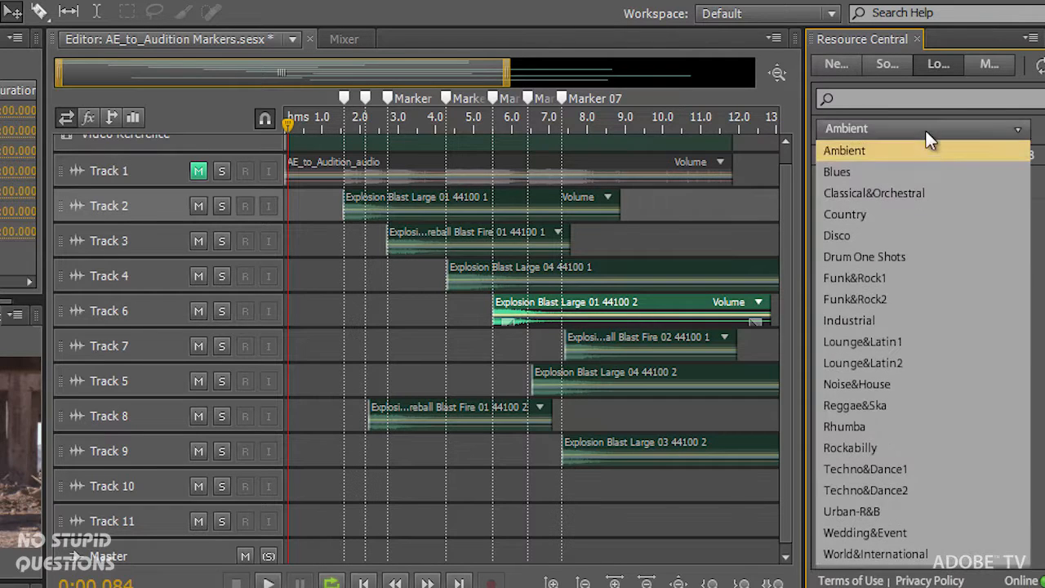
{"action": "left_click", "coordinate": [928, 196]}
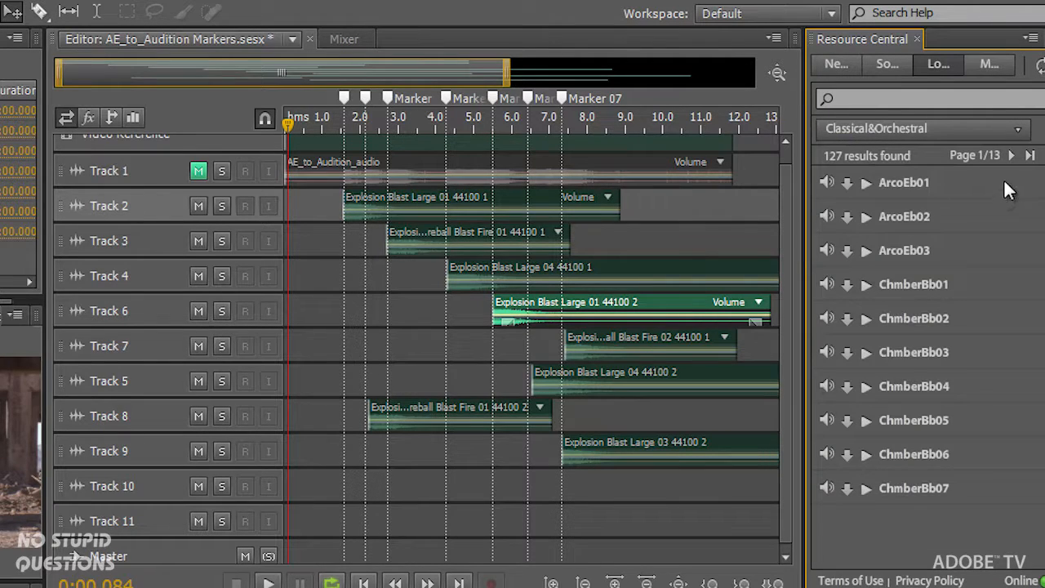
{"action": "left_click", "coordinate": [1028, 156]}
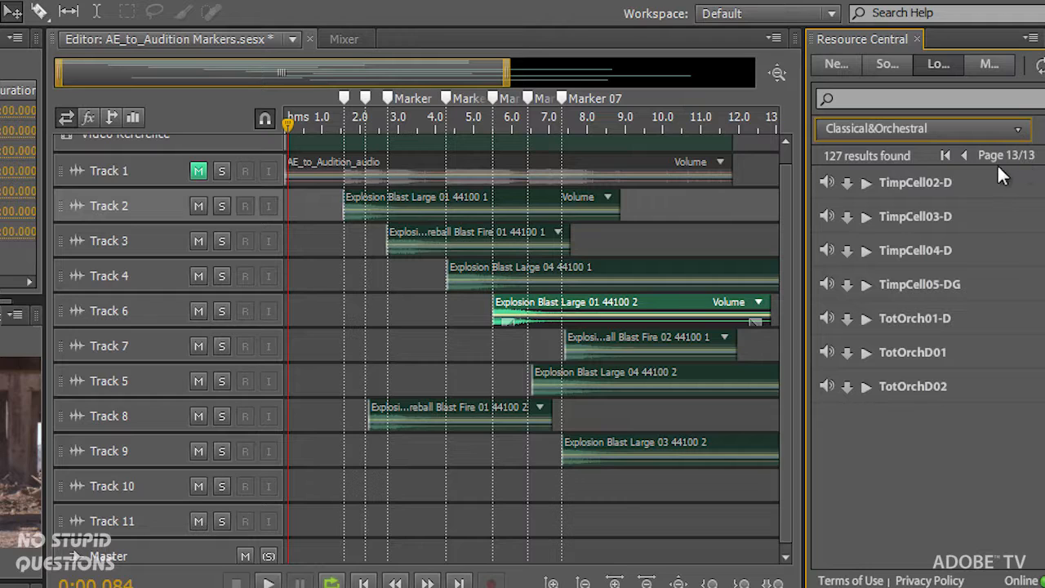
Preview and download the TimpCell02-D loop, and place it on Track 10 at the start of the session.
{"action": "left_click", "coordinate": [866, 182]}
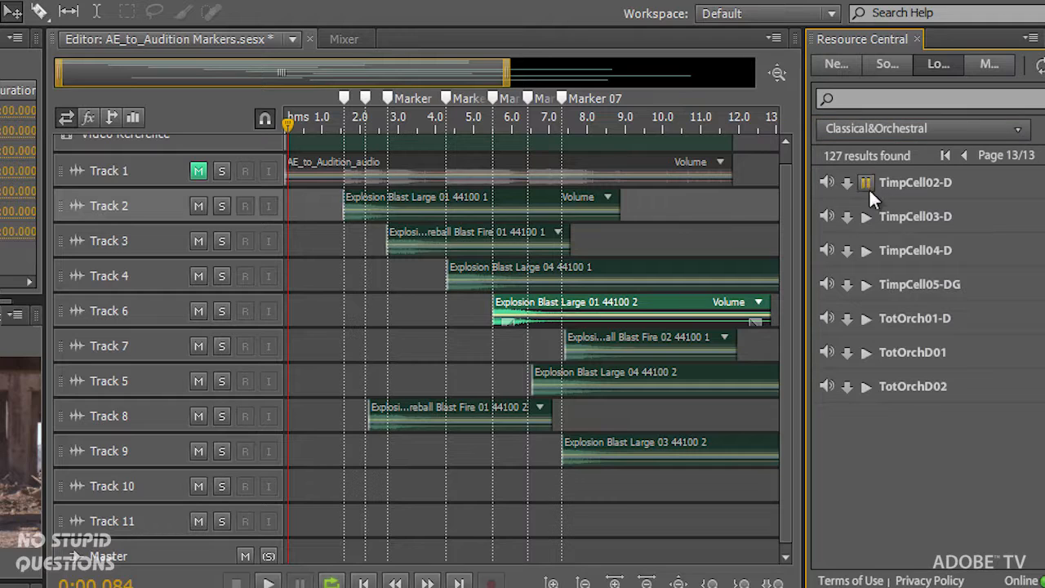
{"action": "left_click", "coordinate": [866, 183]}
{"action": "left_click", "coordinate": [846, 182]}
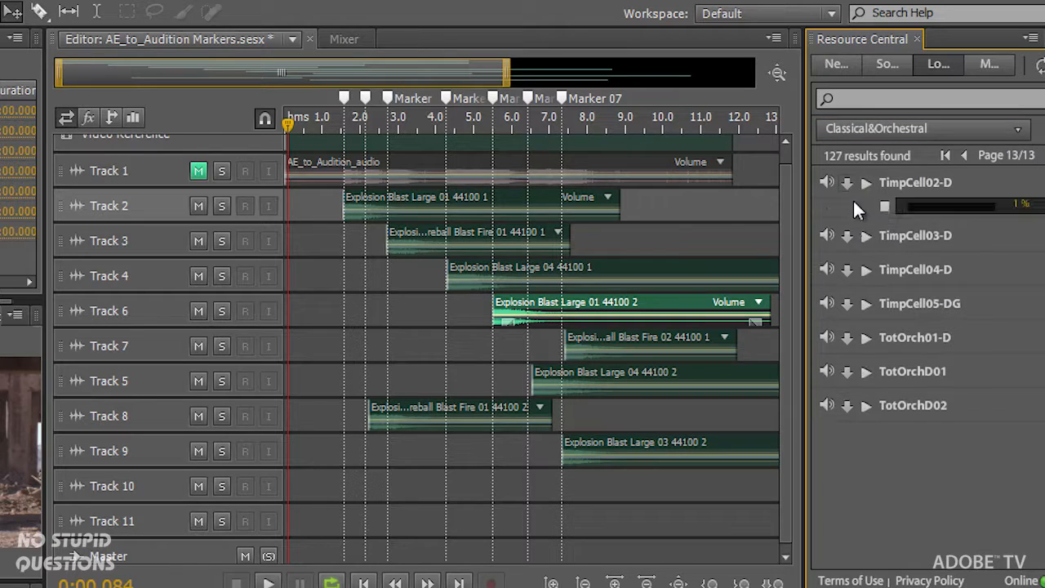
{"action": "left_click_drag", "start_coordinate": [903, 181], "coordinate": [290, 488]}
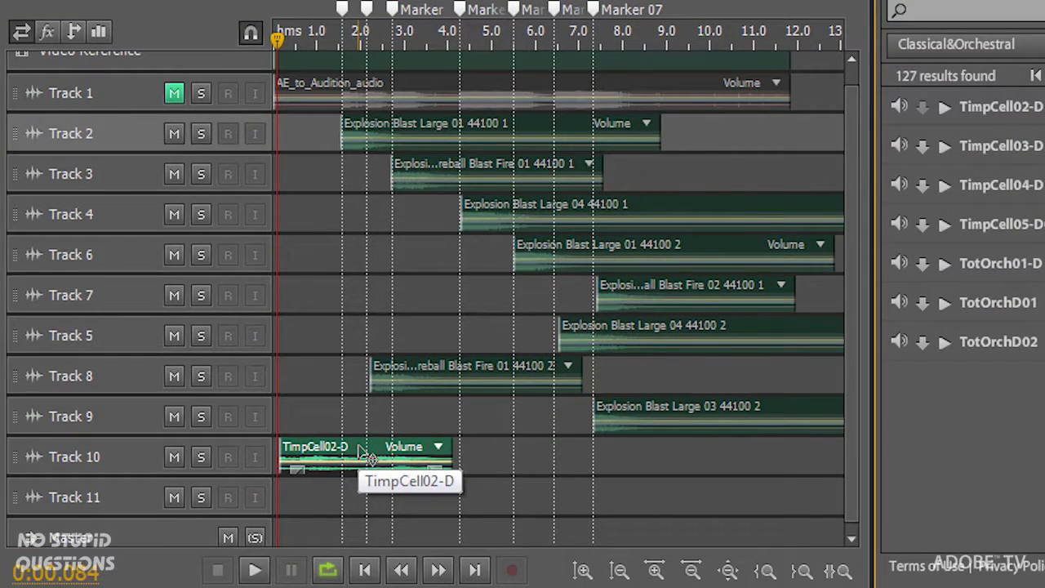
Enable looping on the TimpCell02-D clip and extend it to the end of the AE_to_Audition_audio clip.
{"action": "right_click", "coordinate": [363, 454]}
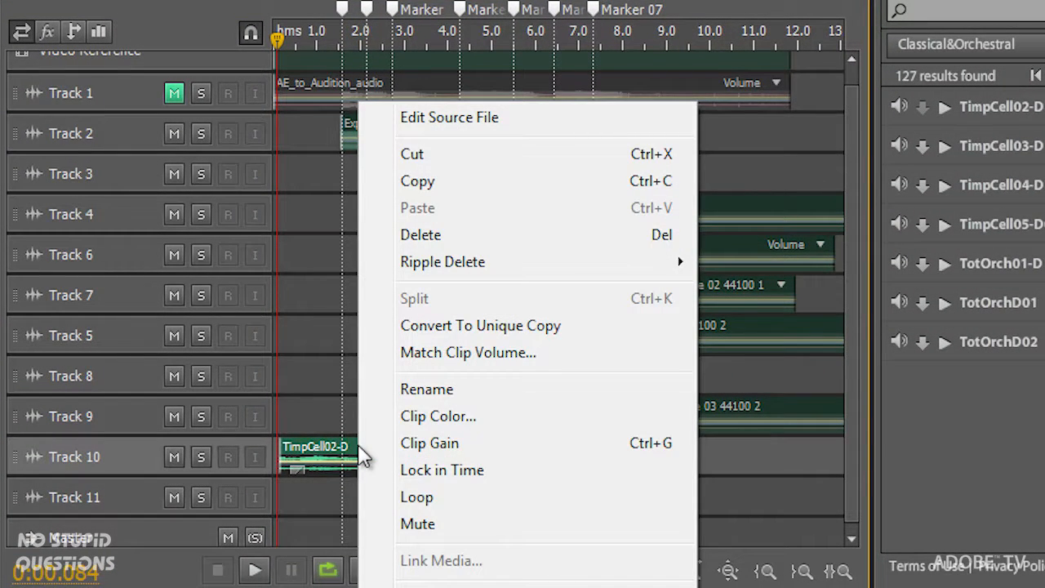
{"action": "left_click", "coordinate": [457, 498]}
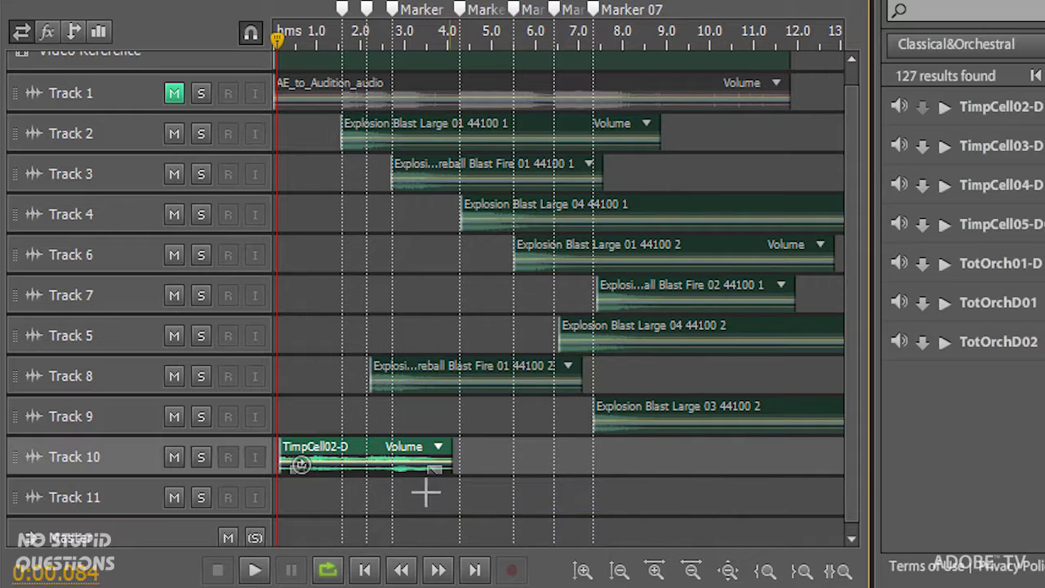
{"action": "left_click_drag", "start_coordinate": [252, 478], "coordinate": [261, 526]}
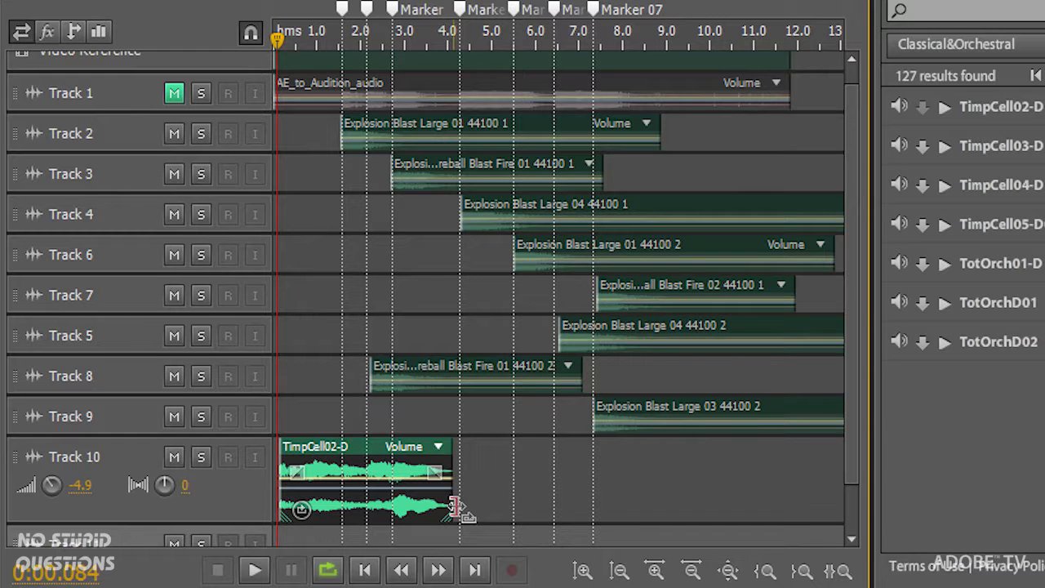
{"action": "left_click_drag", "start_coordinate": [455, 510], "coordinate": [790, 473]}
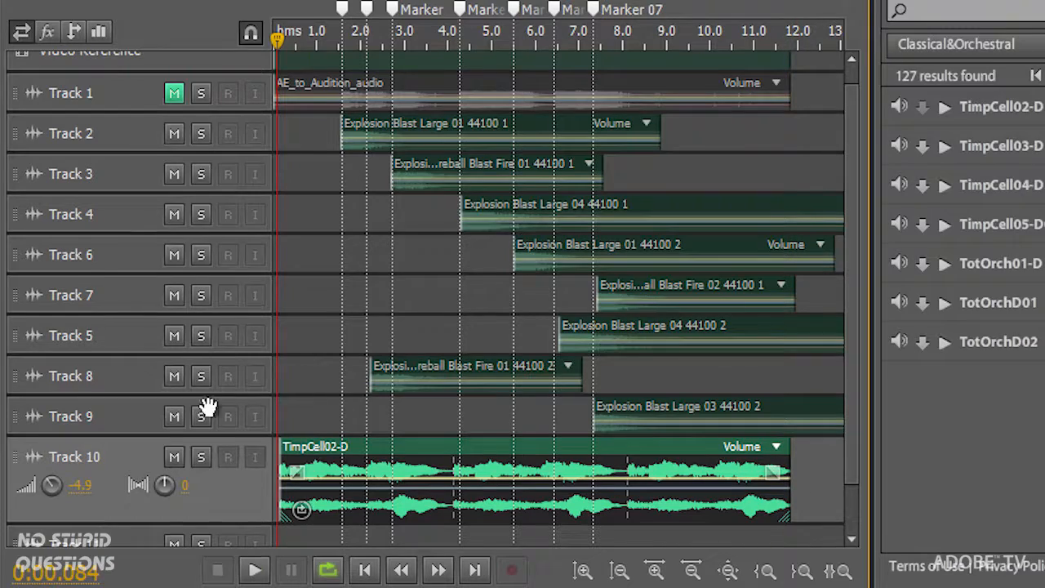
Play the session from the start to hear the timpani loop together with the explosions.
{"action": "key", "text": "space"}
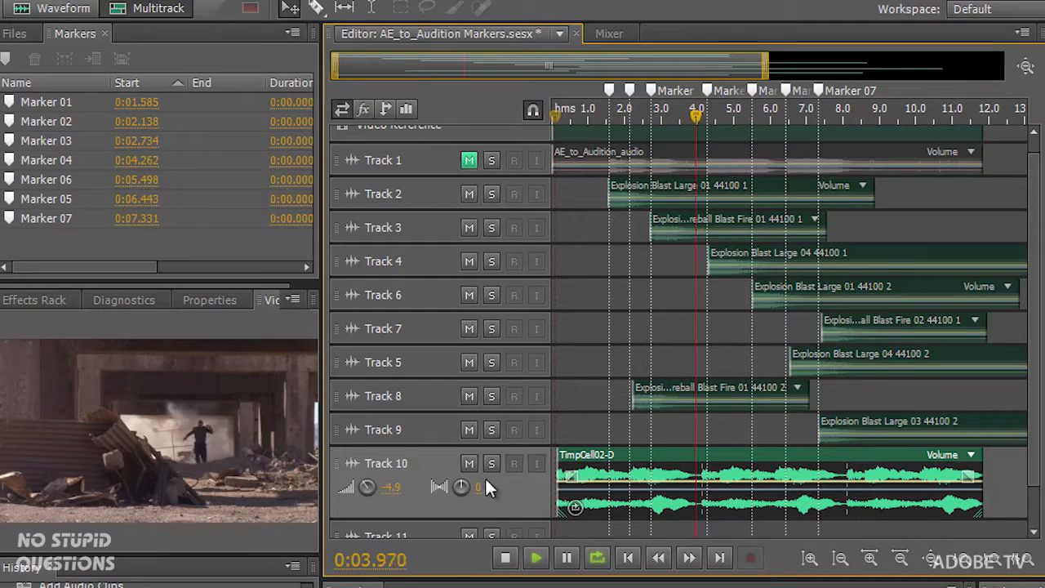
{"action": "scroll", "coordinate": [487, 480], "scroll_direction": "down", "scroll_amount": 2}
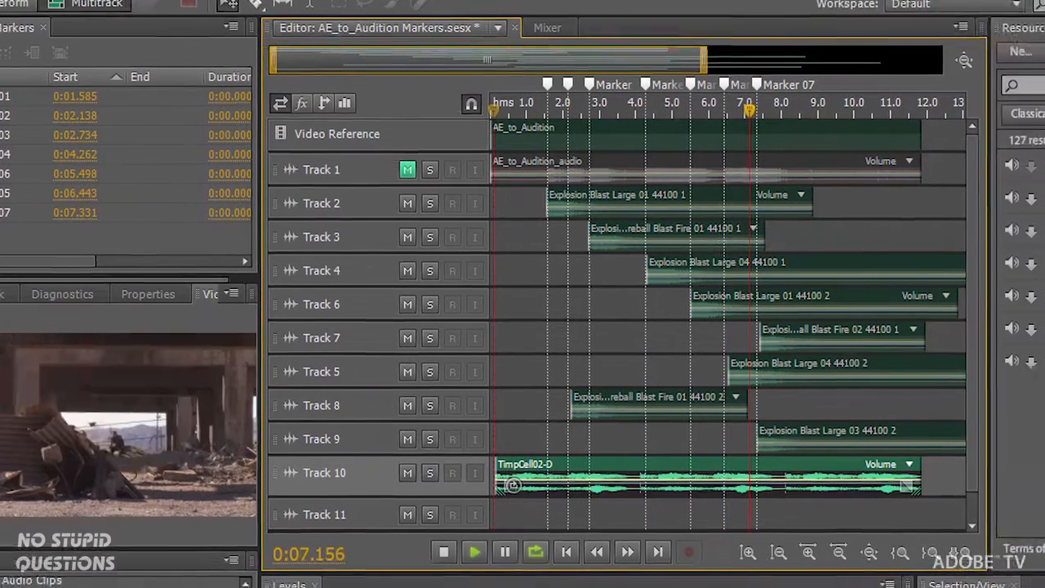
{"action": "key", "text": "space"}
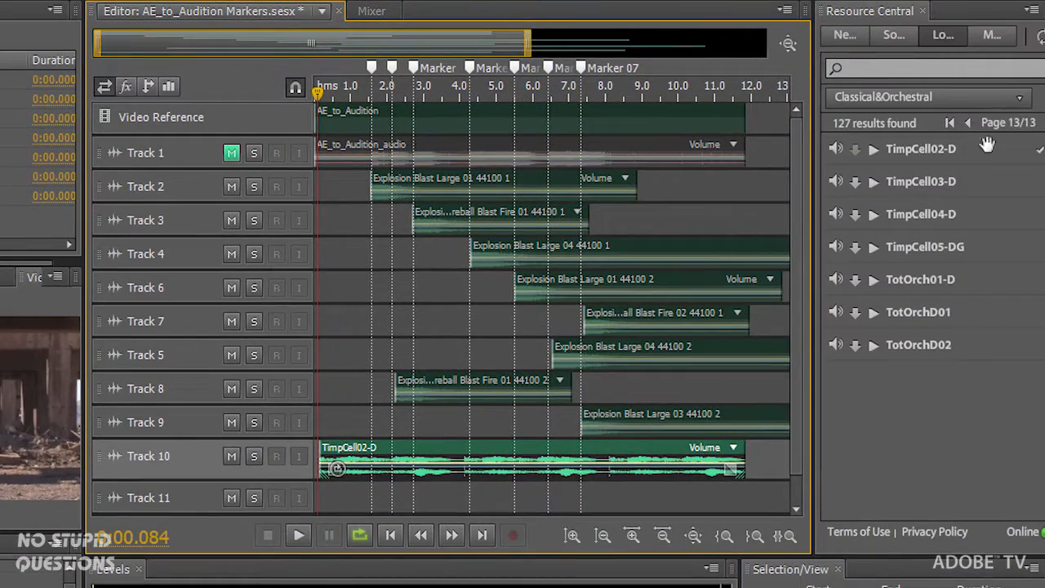
Download Choir6001-D from page 2 of the loops, place it on Track 11 at Marker 04, and play from about 3.6 s.
{"action": "left_click", "coordinate": [949, 123]}
{"action": "left_click", "coordinate": [1012, 124]}
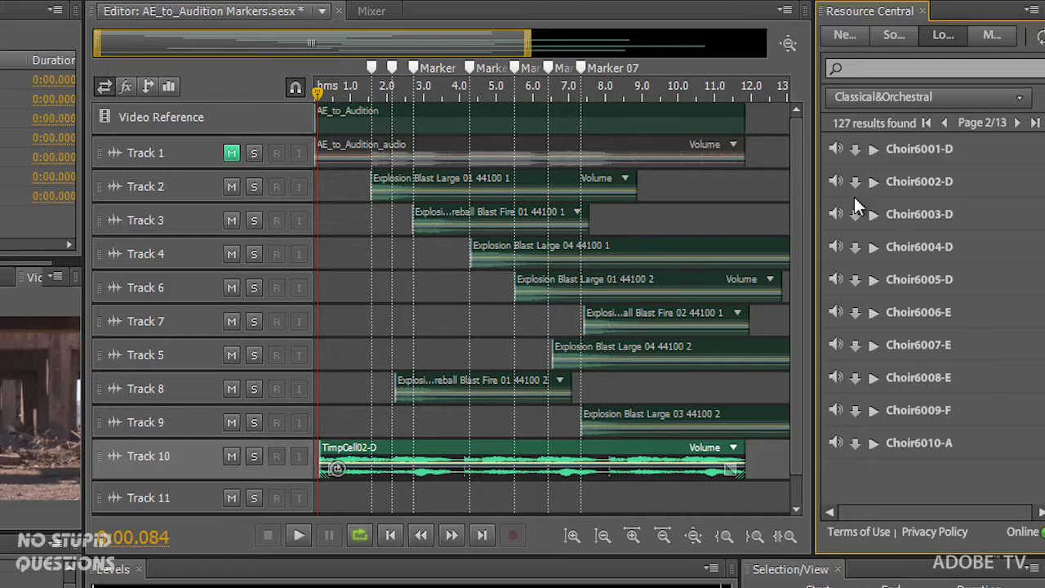
{"action": "left_click", "coordinate": [856, 151]}
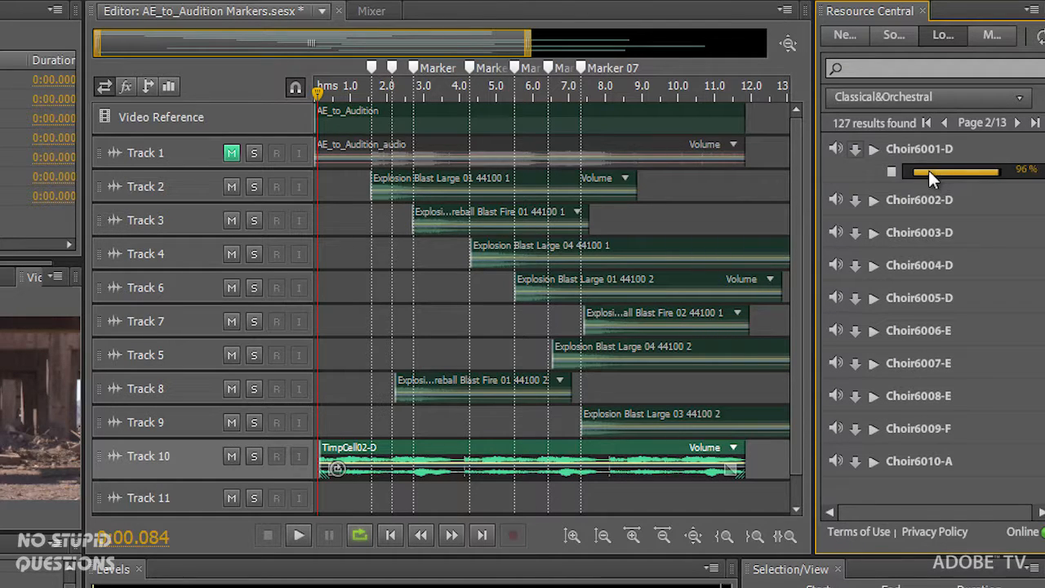
{"action": "left_click_drag", "start_coordinate": [929, 155], "coordinate": [467, 493]}
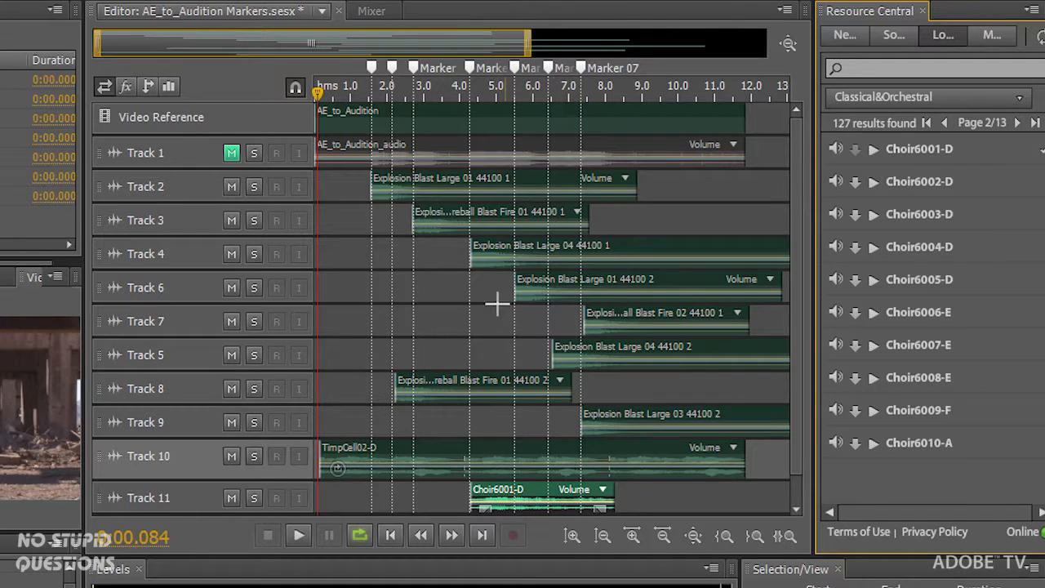
{"action": "left_click", "coordinate": [446, 90]}
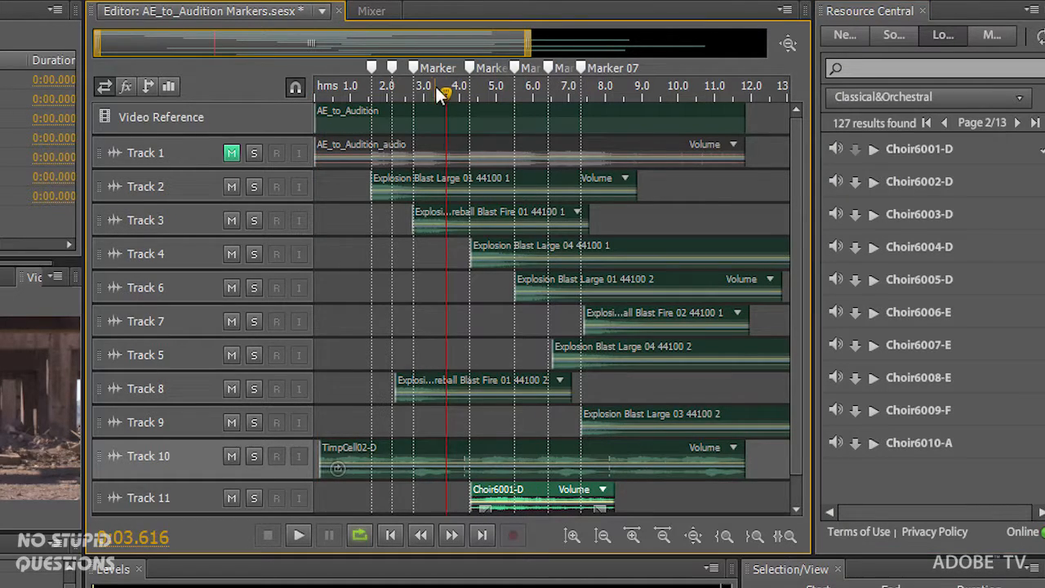
{"action": "key", "text": "space"}
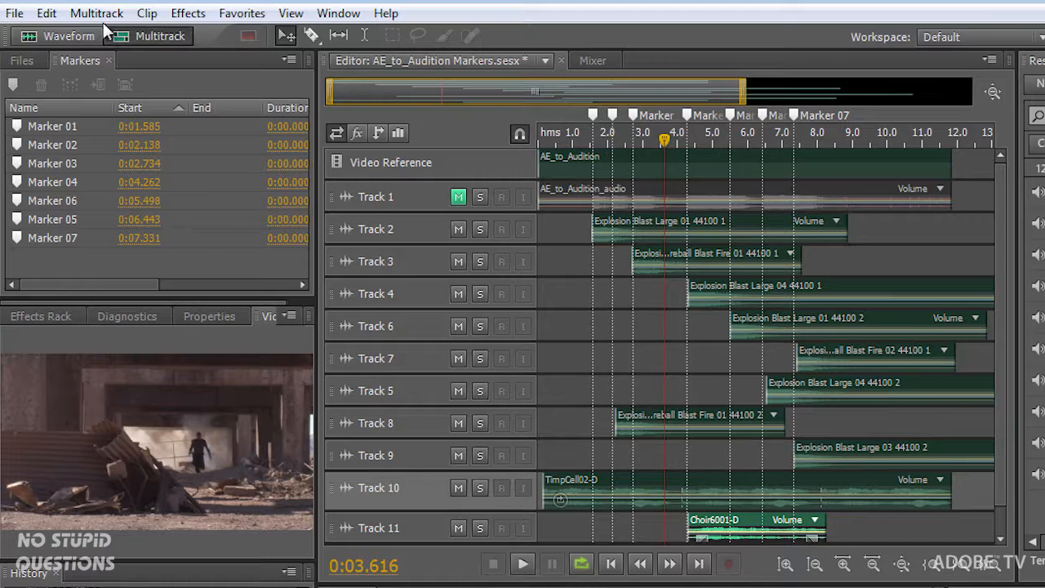
Review the Export to Adobe Premiere Pro options for the session and close them without exporting.
{"action": "left_click", "coordinate": [100, 16]}
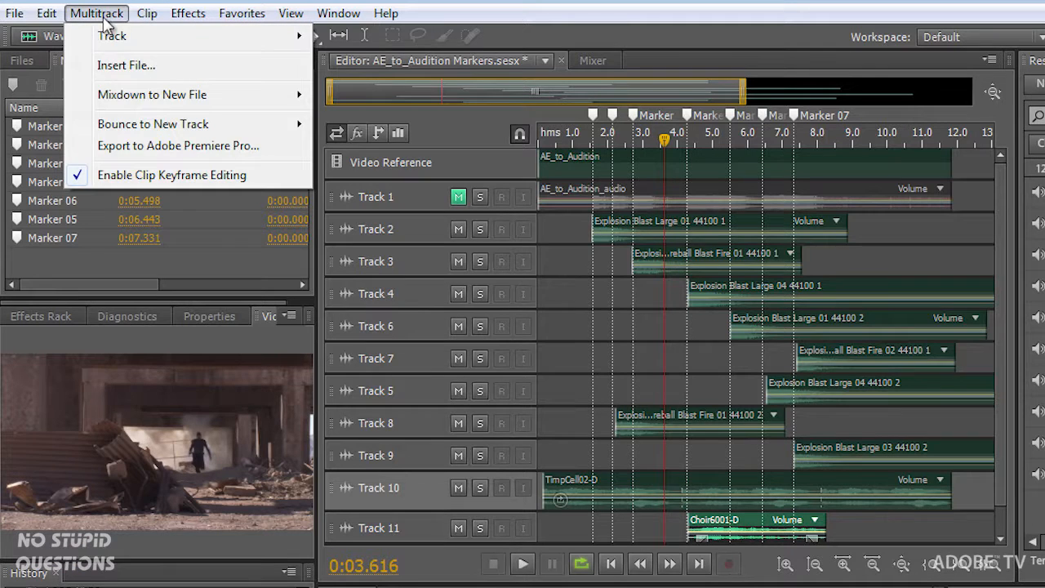
{"action": "left_click", "coordinate": [273, 149]}
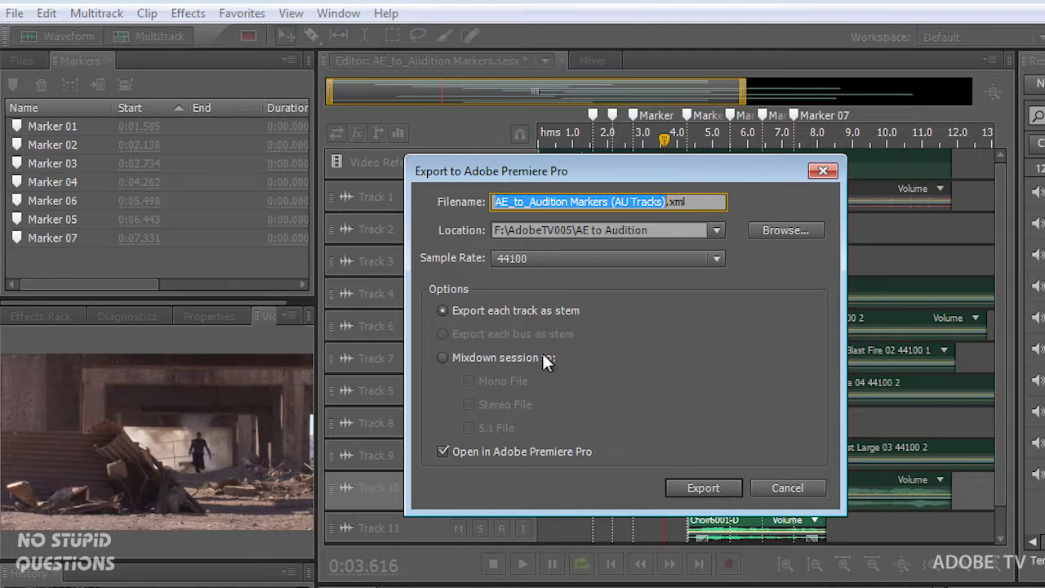
{"action": "left_click", "coordinate": [785, 487]}
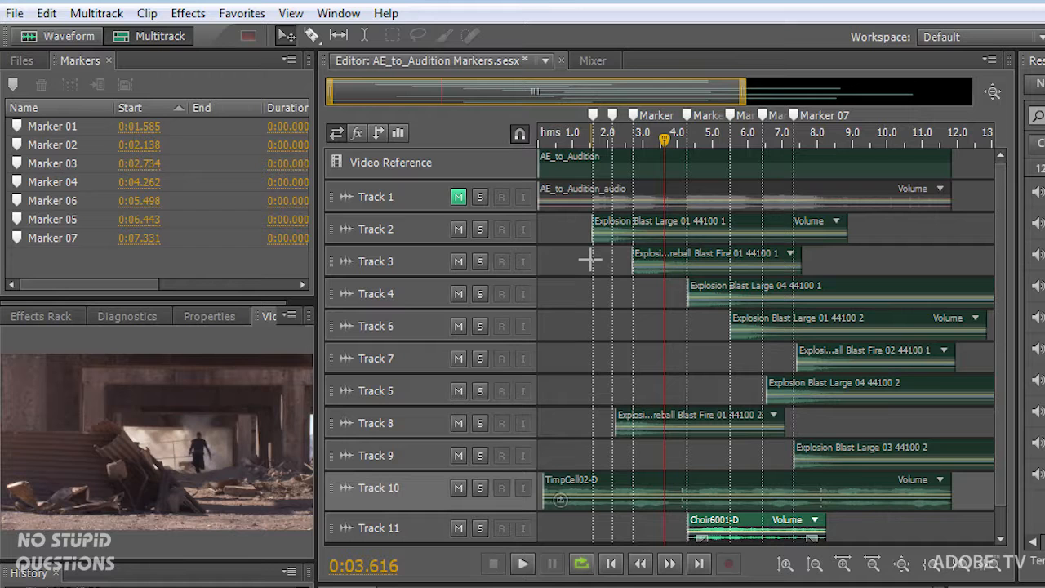
Set up a multitrack mixdown export of the entire session to the exFAT 750GB (F:) drive with the file name orchestra explosion.
{"action": "left_click", "coordinate": [15, 14]}
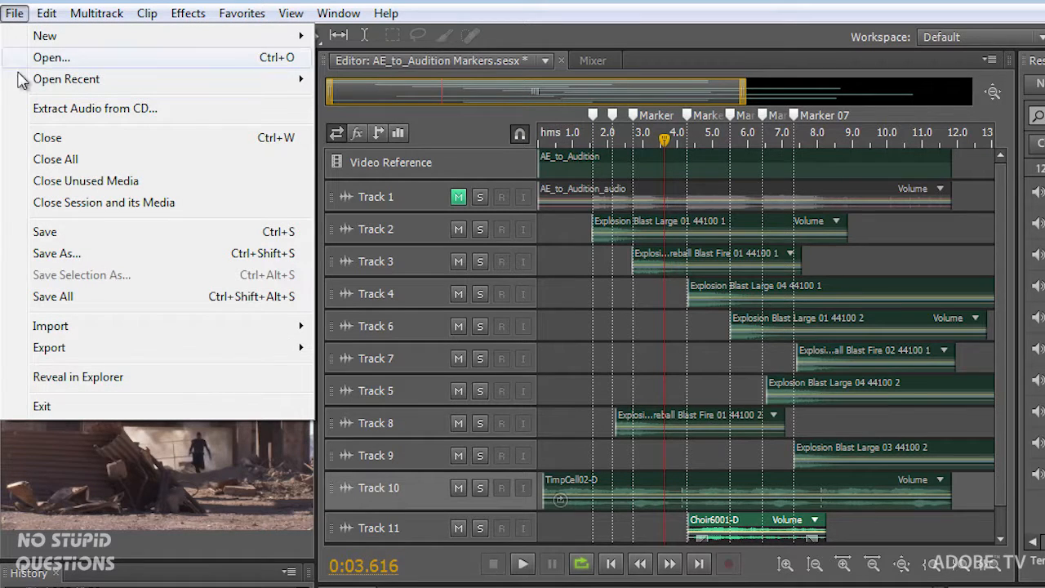
{"action": "mouse_move", "coordinate": [169, 355]}
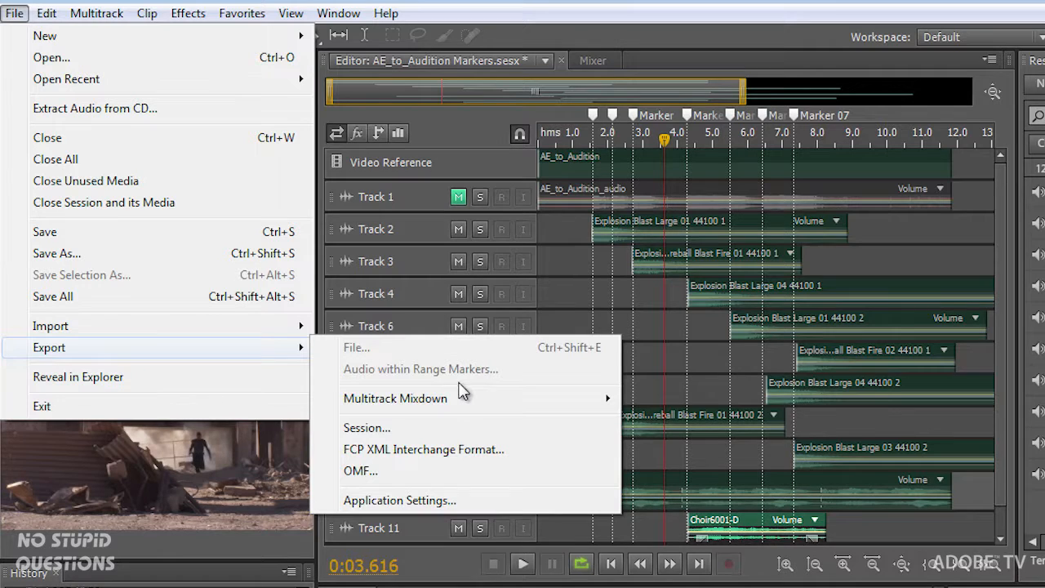
{"action": "mouse_move", "coordinate": [466, 400]}
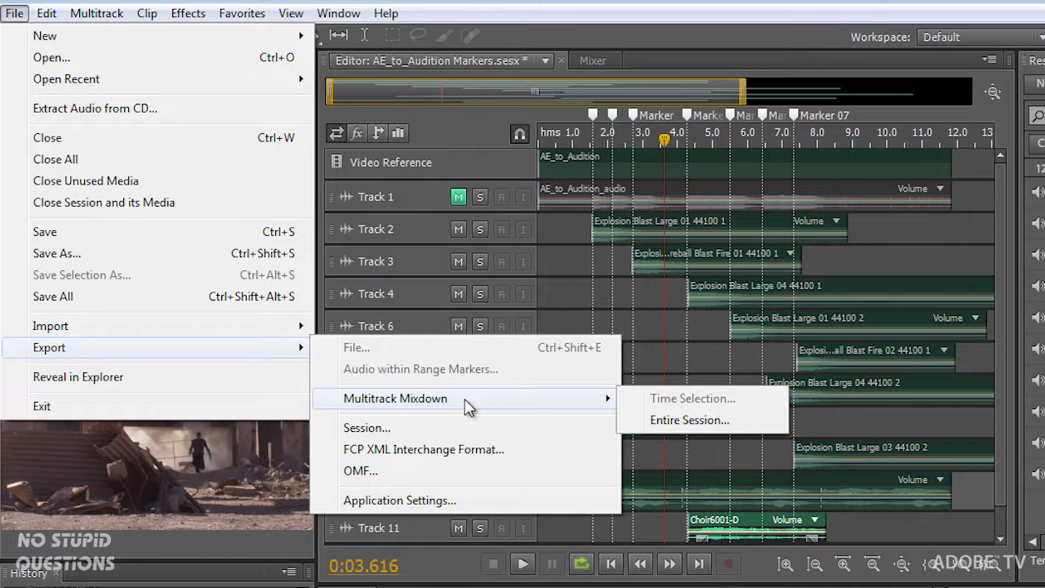
{"action": "left_click", "coordinate": [754, 423]}
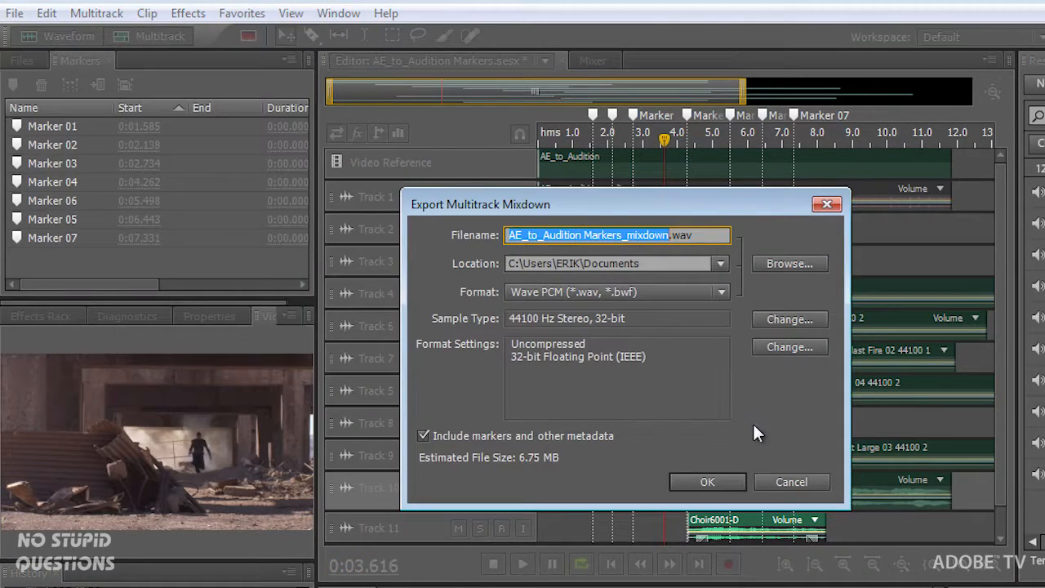
{"action": "left_click", "coordinate": [781, 266]}
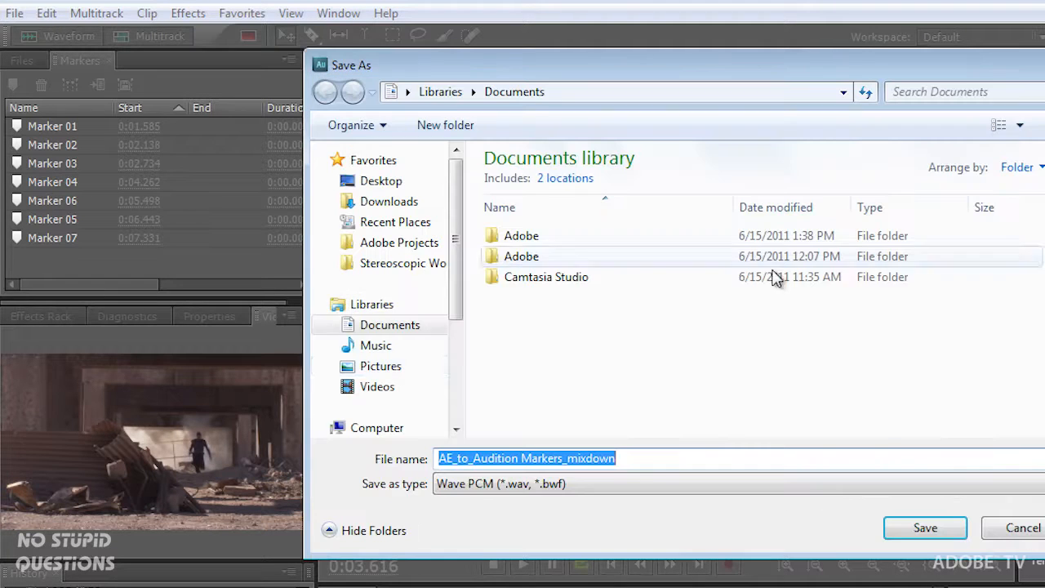
{"action": "scroll", "coordinate": [449, 327], "scroll_direction": "down", "scroll_amount": 3}
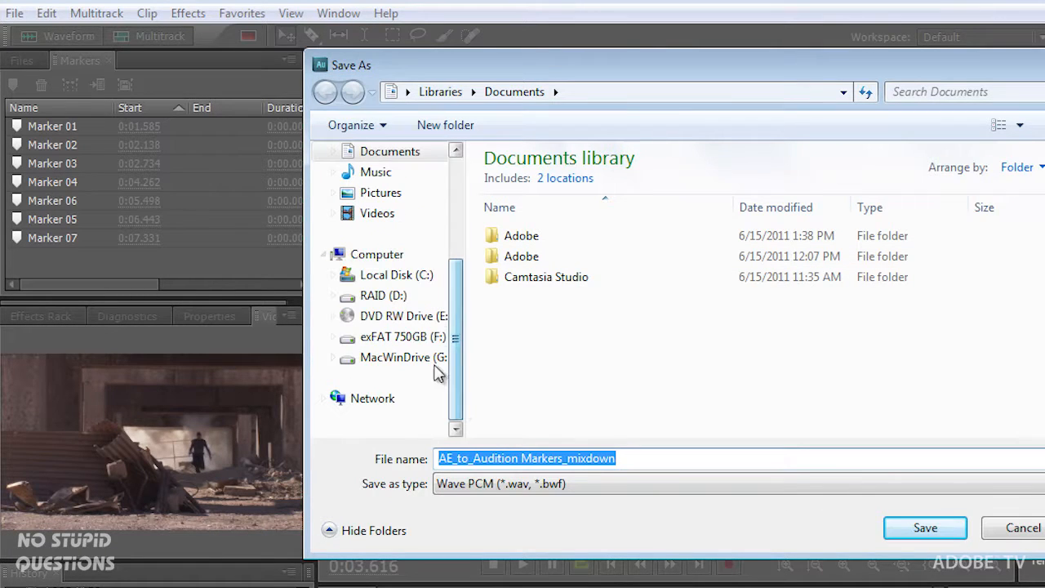
{"action": "left_click", "coordinate": [397, 336]}
{"action": "left_click", "coordinate": [626, 458]}
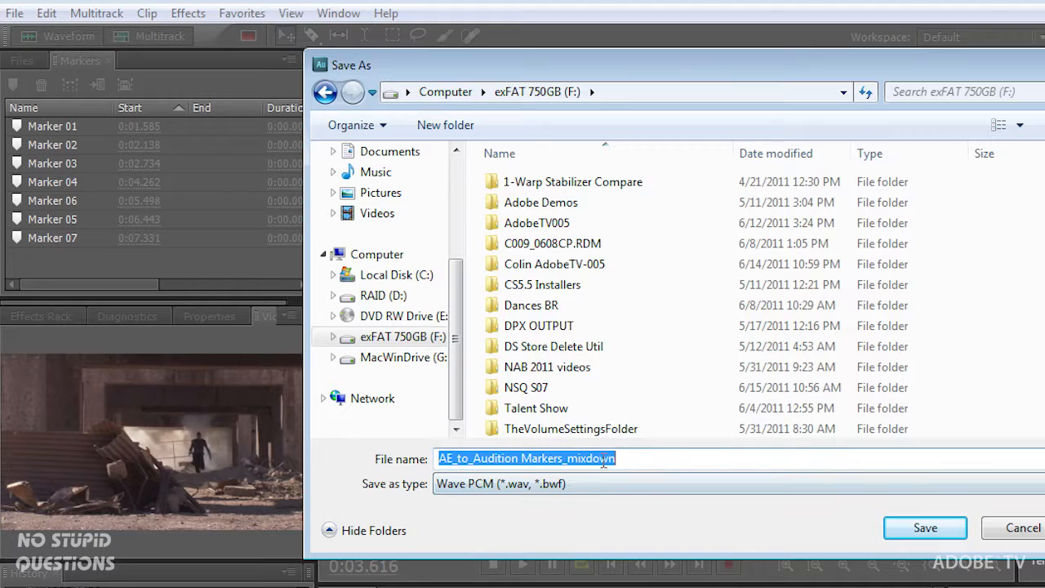
{"action": "type", "text": "orchestra e"}
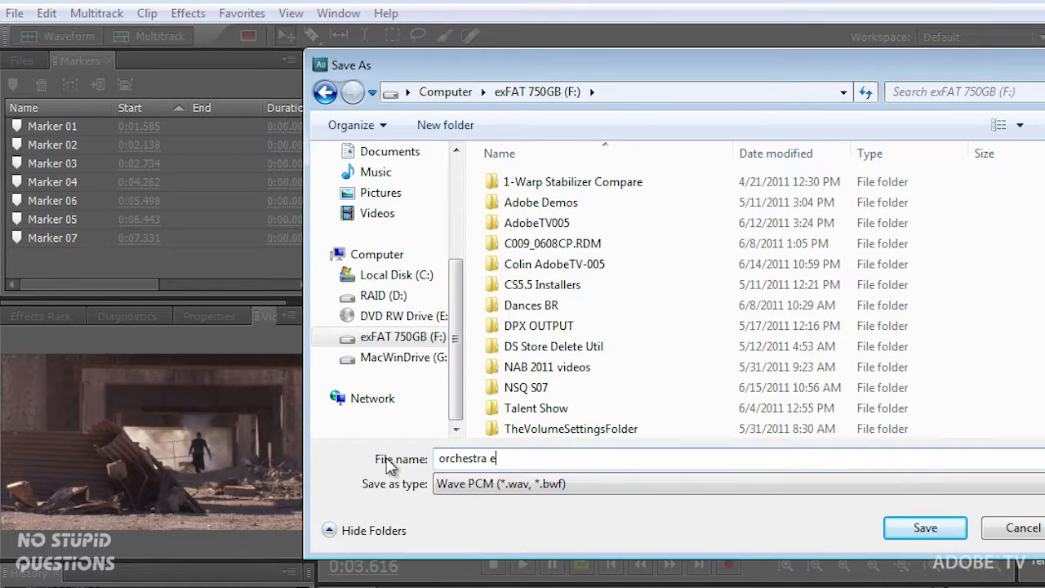
{"action": "type", "text": "xplosion"}
{"action": "left_click", "coordinate": [925, 527]}
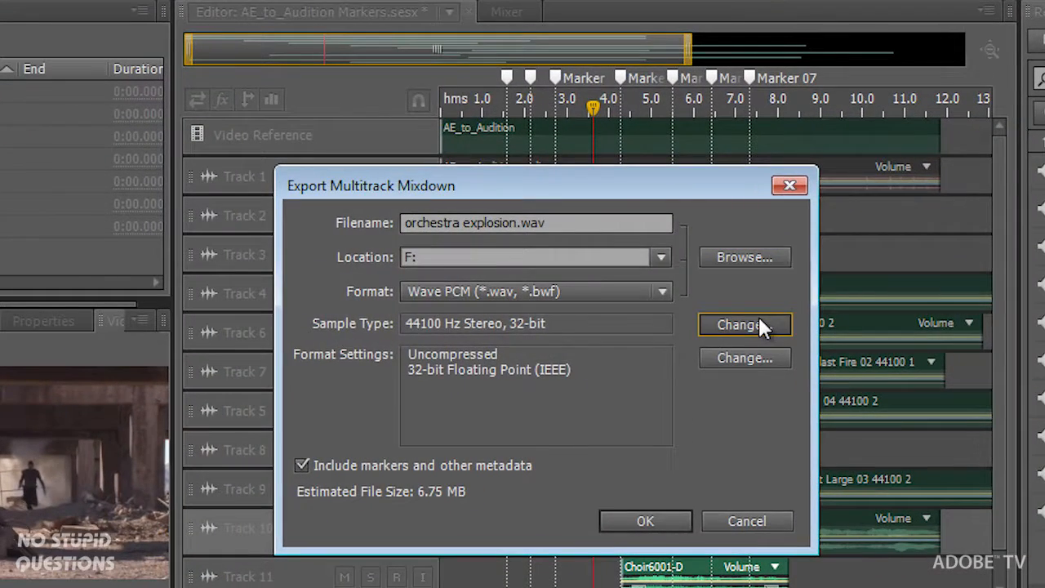
Convert the mixdown's sample rate to 48000 Hz and export it as a Wave PCM file.
{"action": "left_click", "coordinate": [790, 320]}
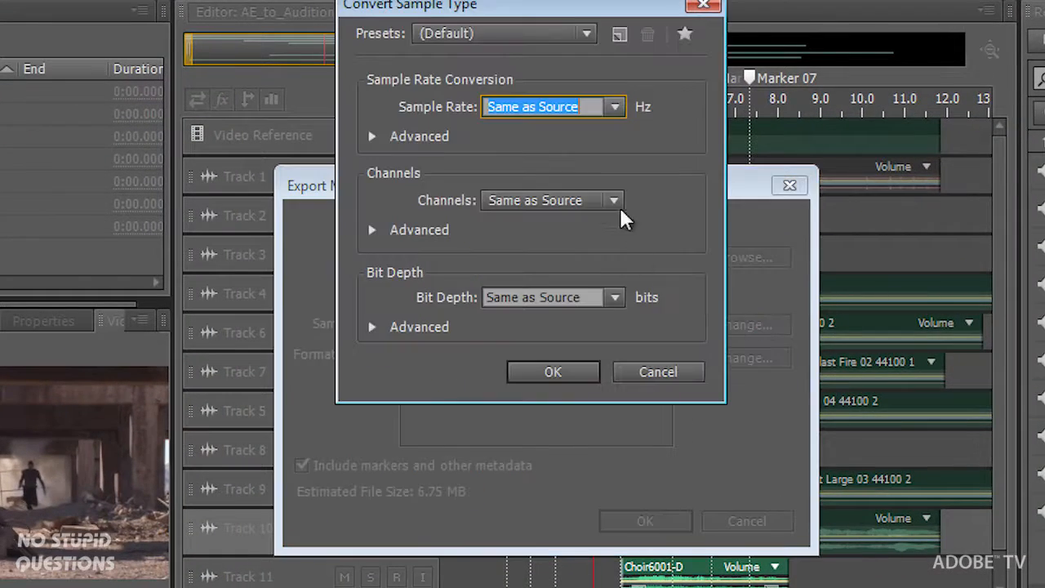
{"action": "left_click", "coordinate": [623, 109]}
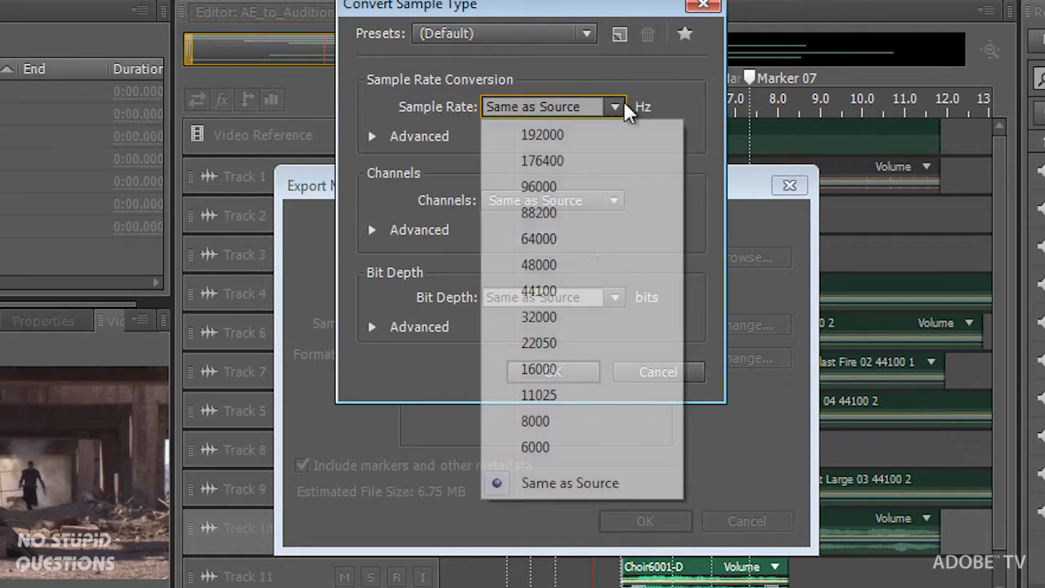
{"action": "left_click", "coordinate": [581, 271]}
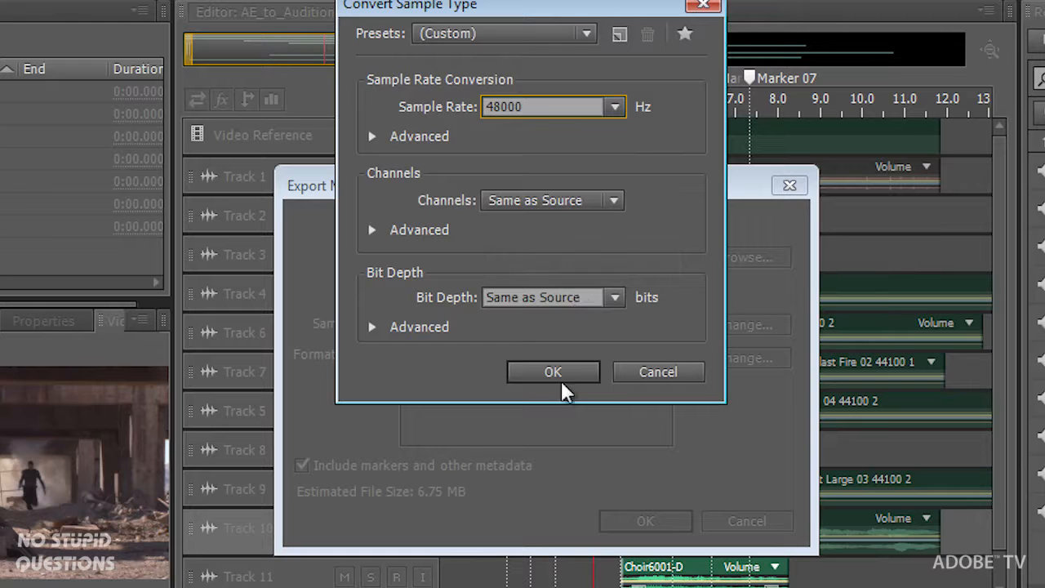
{"action": "left_click", "coordinate": [565, 373]}
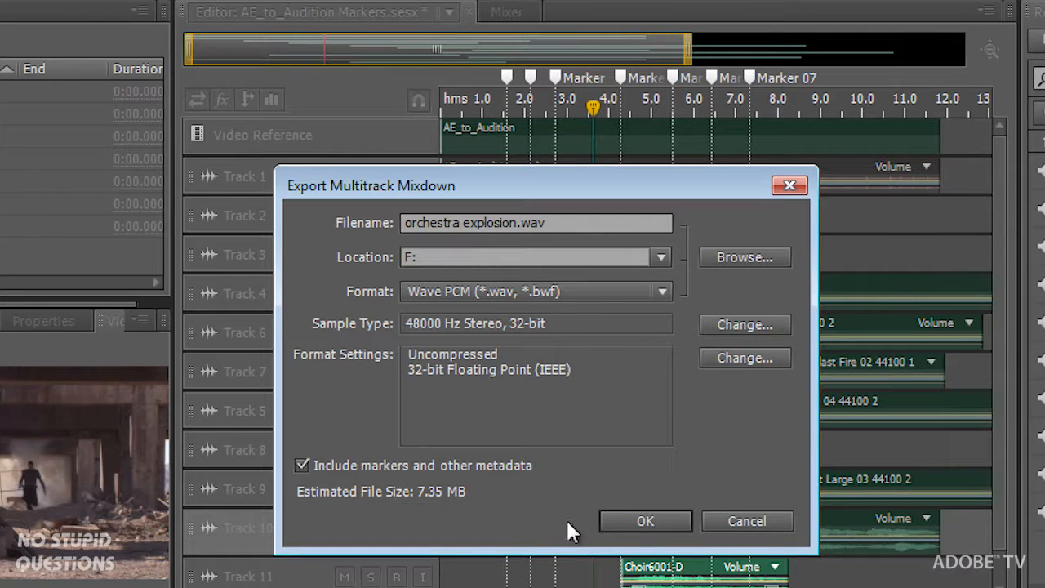
{"action": "left_click", "coordinate": [671, 518]}
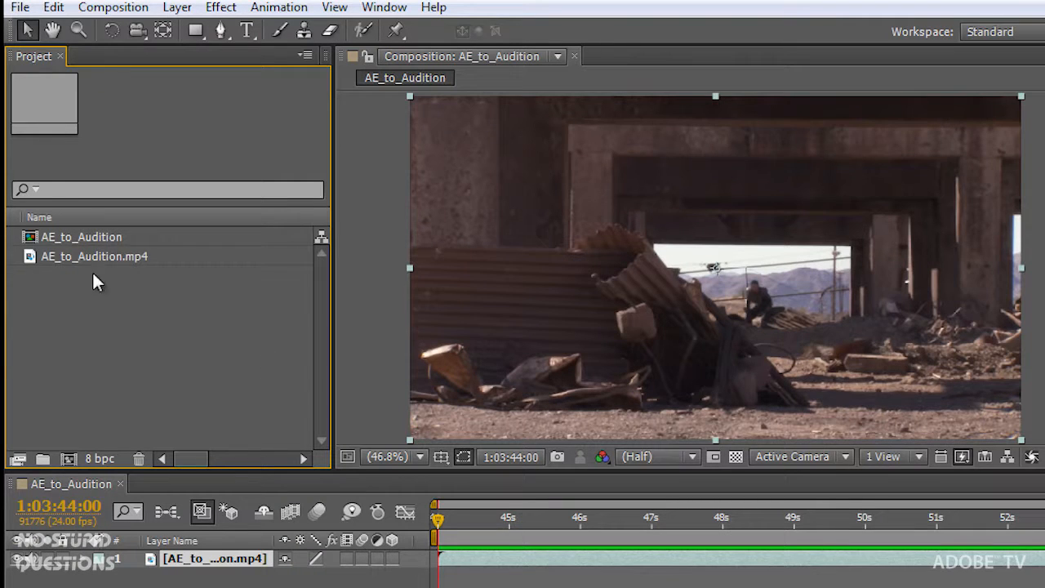
Switch to After Effects and import the orchestra explosion wave file from the exFAT 750GB (F:) drive.
{"action": "left_click", "coordinate": [21, 8]}
{"action": "mouse_move", "coordinate": [82, 260]}
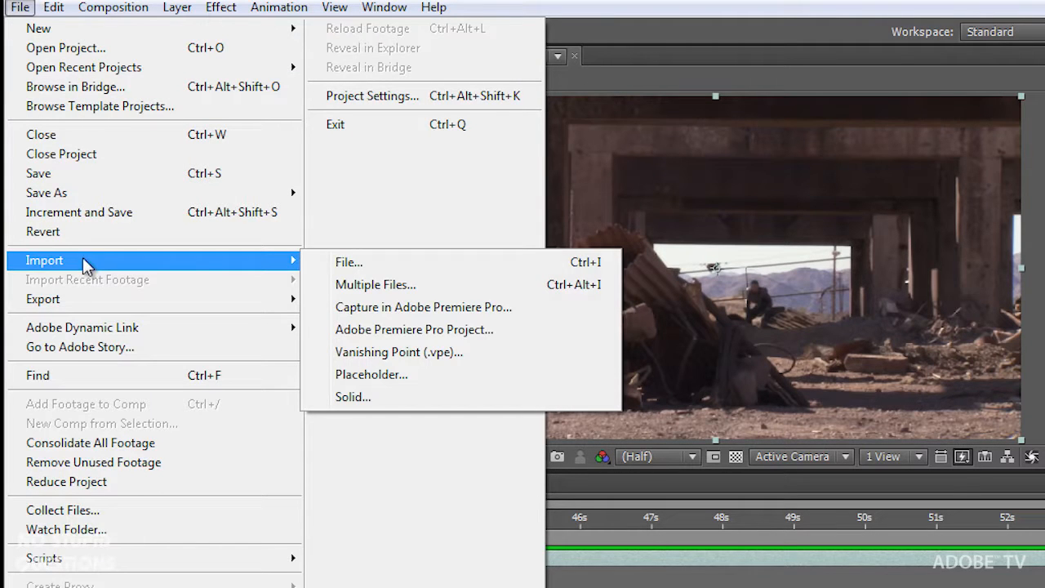
{"action": "left_click", "coordinate": [390, 264]}
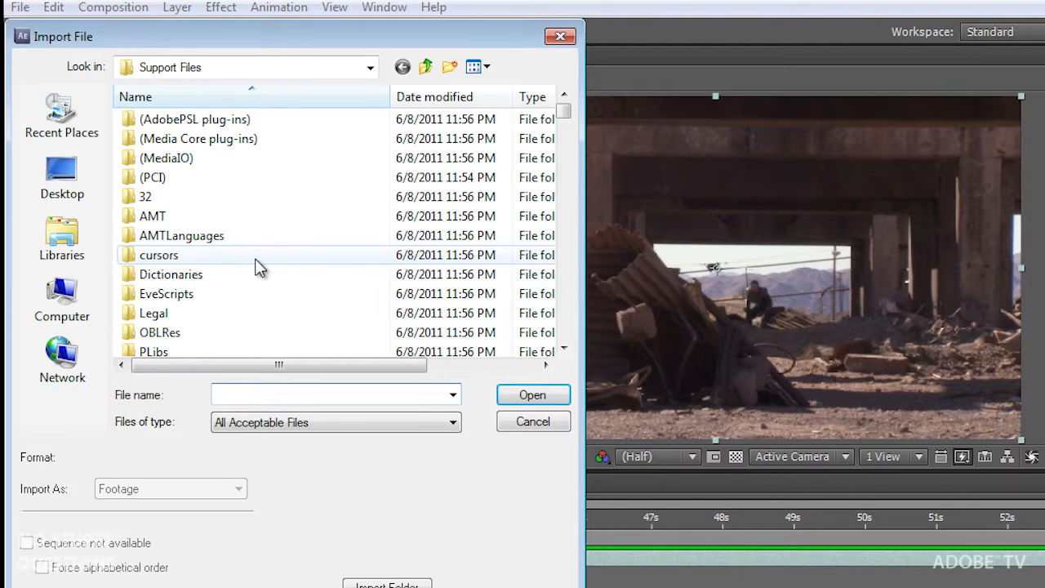
{"action": "left_click", "coordinate": [62, 294]}
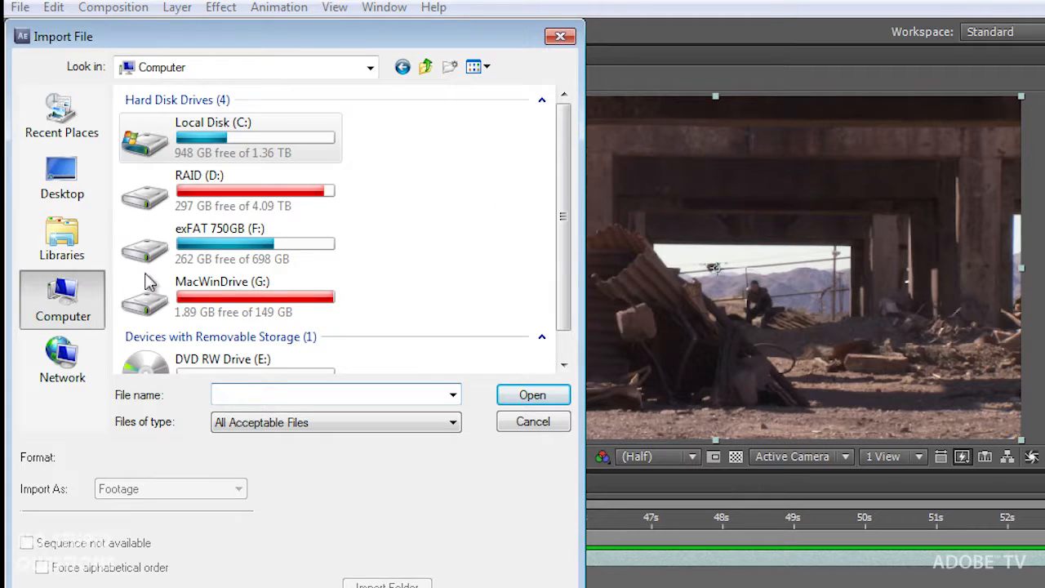
{"action": "double_click", "coordinate": [298, 245]}
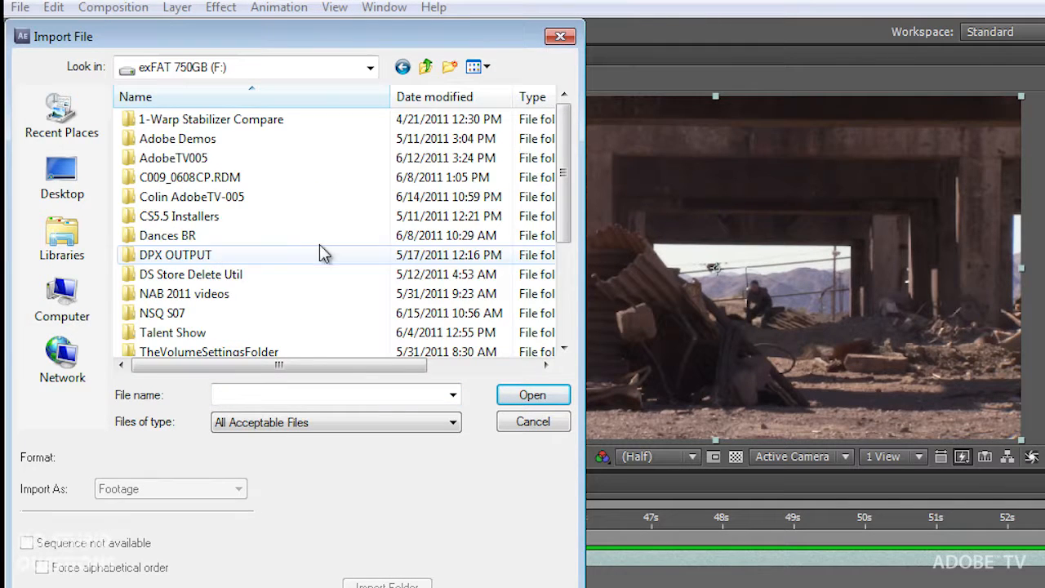
{"action": "left_click_drag", "start_coordinate": [572, 167], "coordinate": [569, 272]}
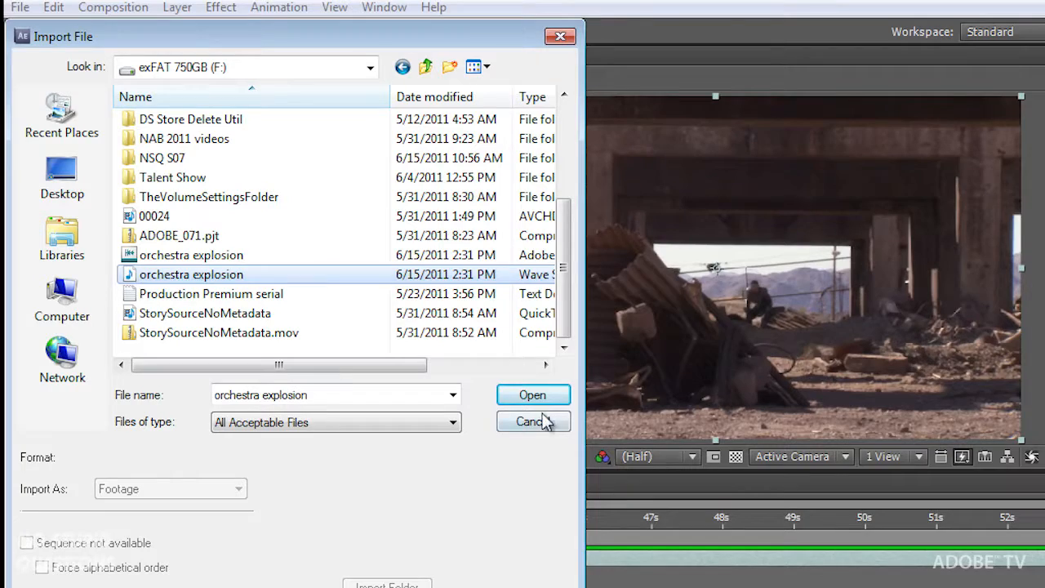
{"action": "left_click", "coordinate": [533, 396]}
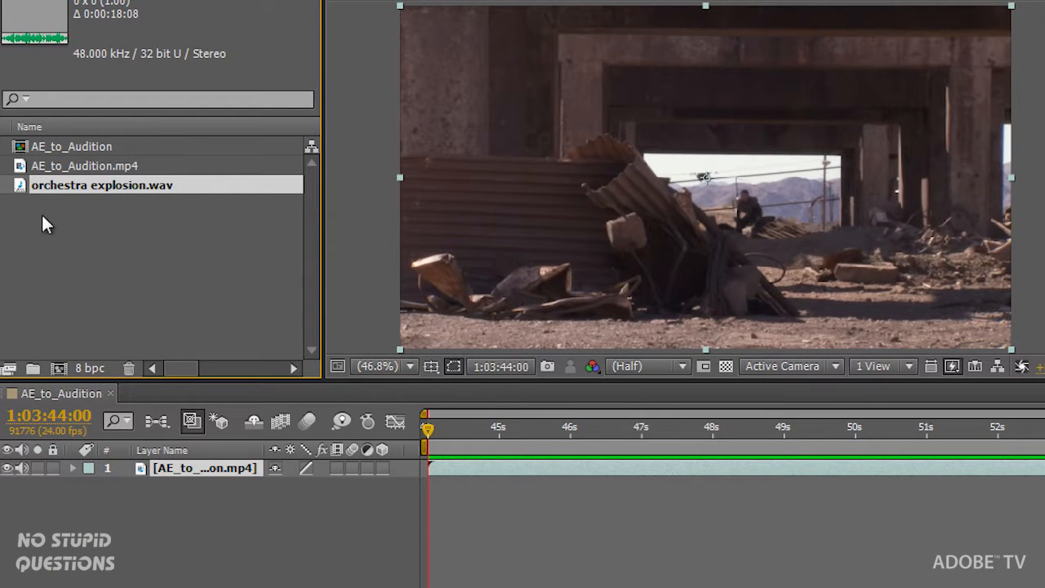
Add orchestra explosion.wav below the video layer in the AE_to_Audition timeline, with the video layer's audio muted, and play the composition.
{"action": "left_click_drag", "start_coordinate": [24, 191], "coordinate": [117, 506]}
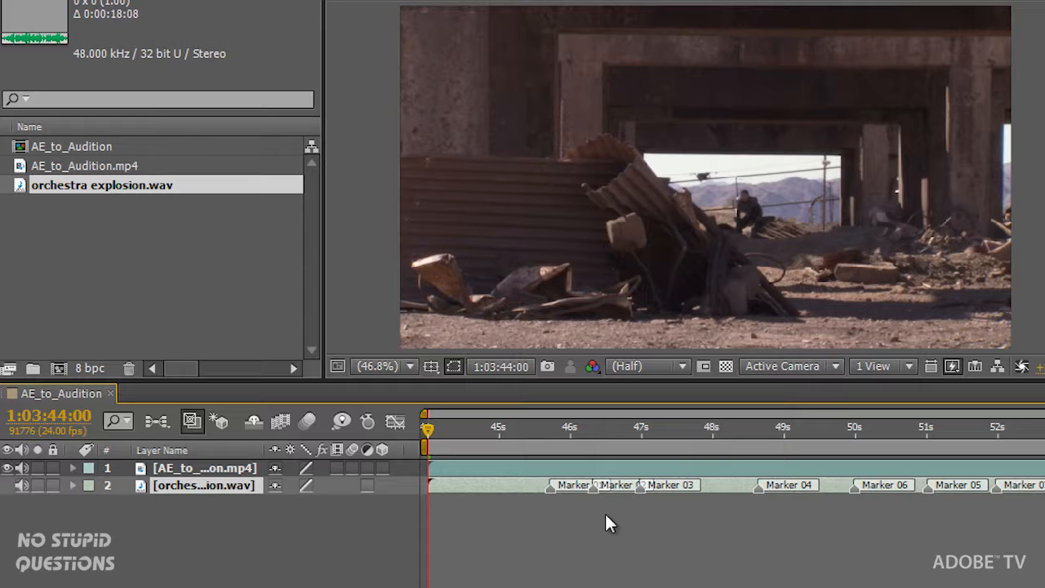
{"action": "key", "text": "space"}
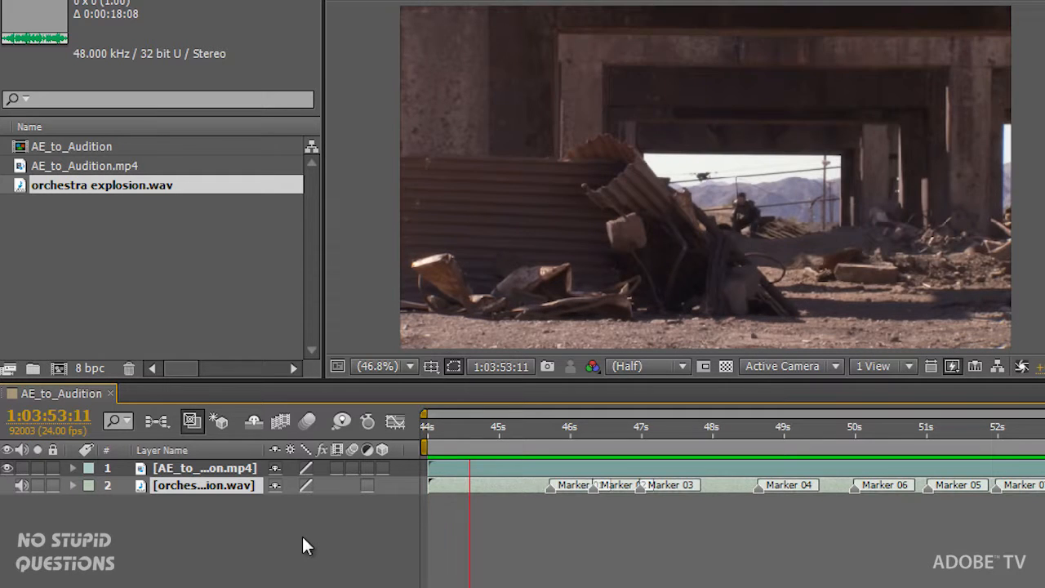